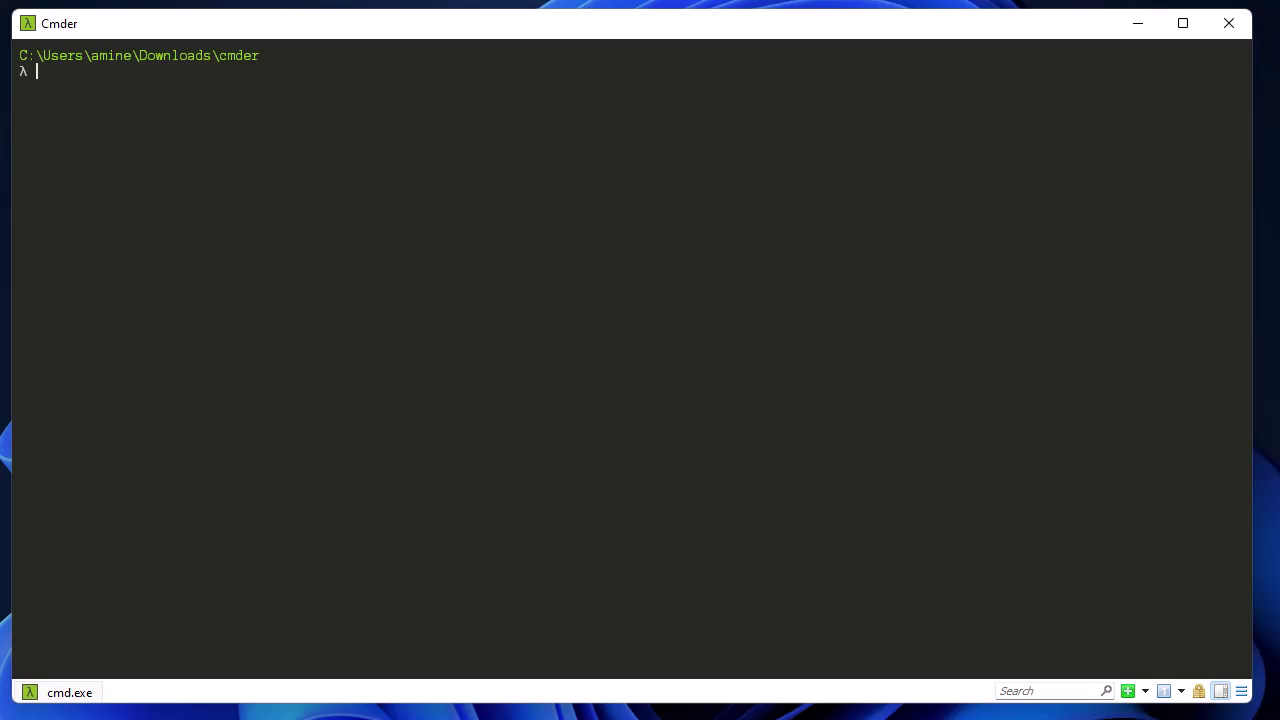
Bring splunk.com forward, open the Free Splunk trial page and scroll through its sign-up form.
mouse_move(793, 716)
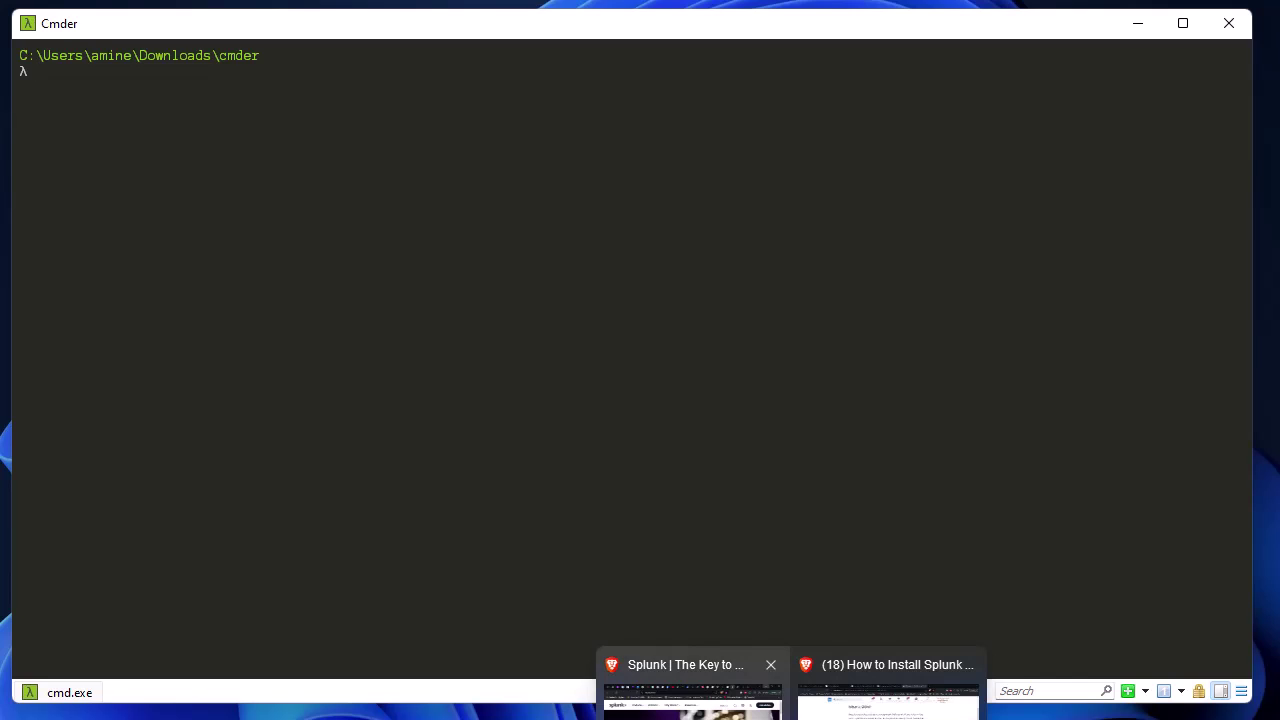
click(700, 695)
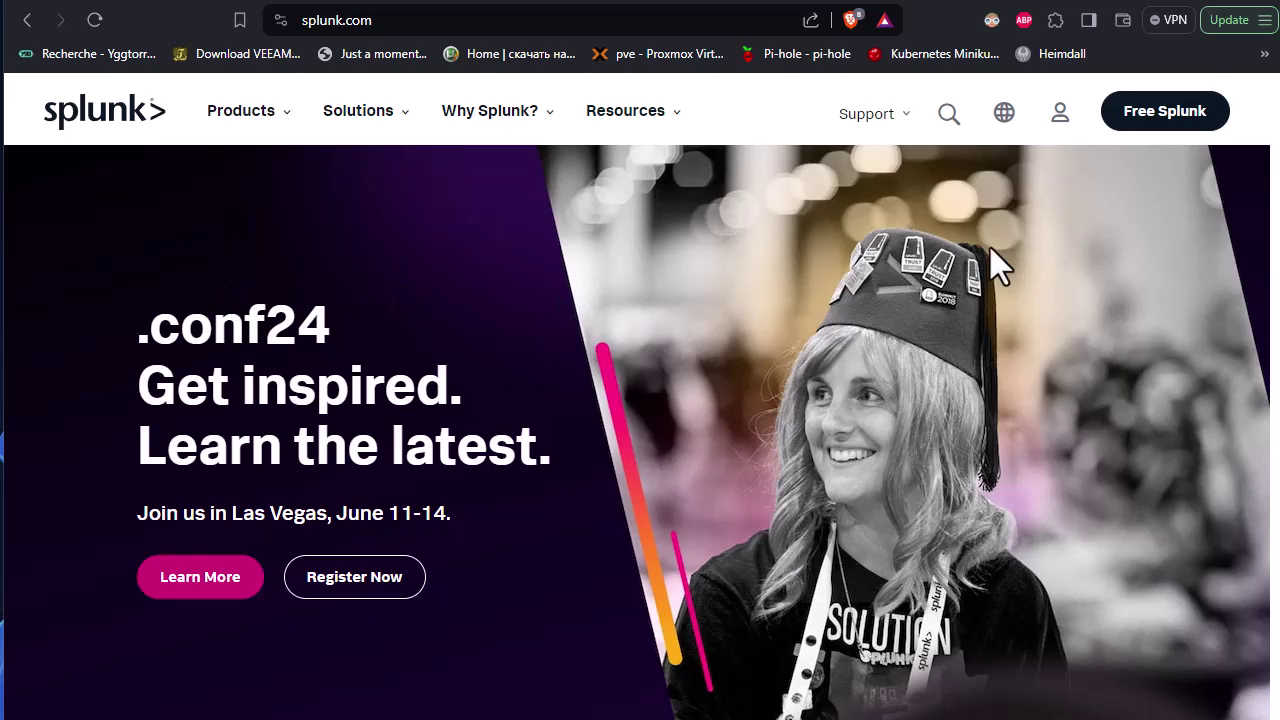
click(1165, 112)
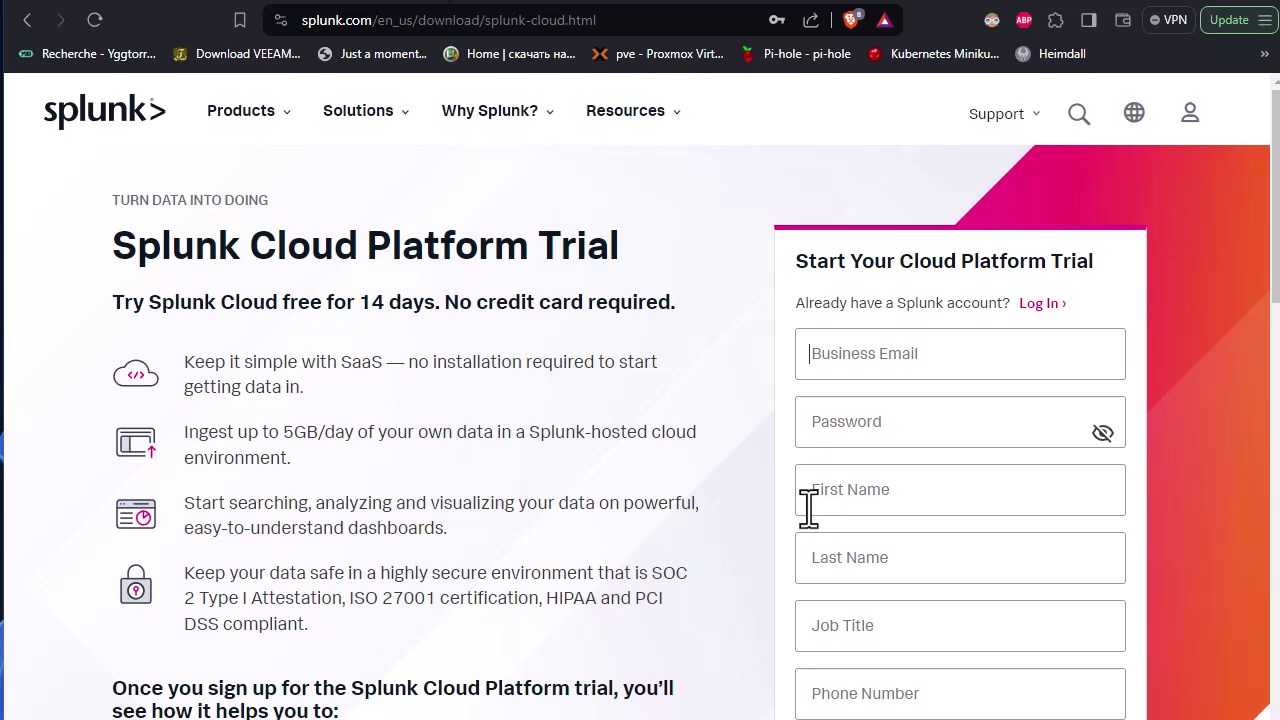
scroll(808, 508, down, 2)
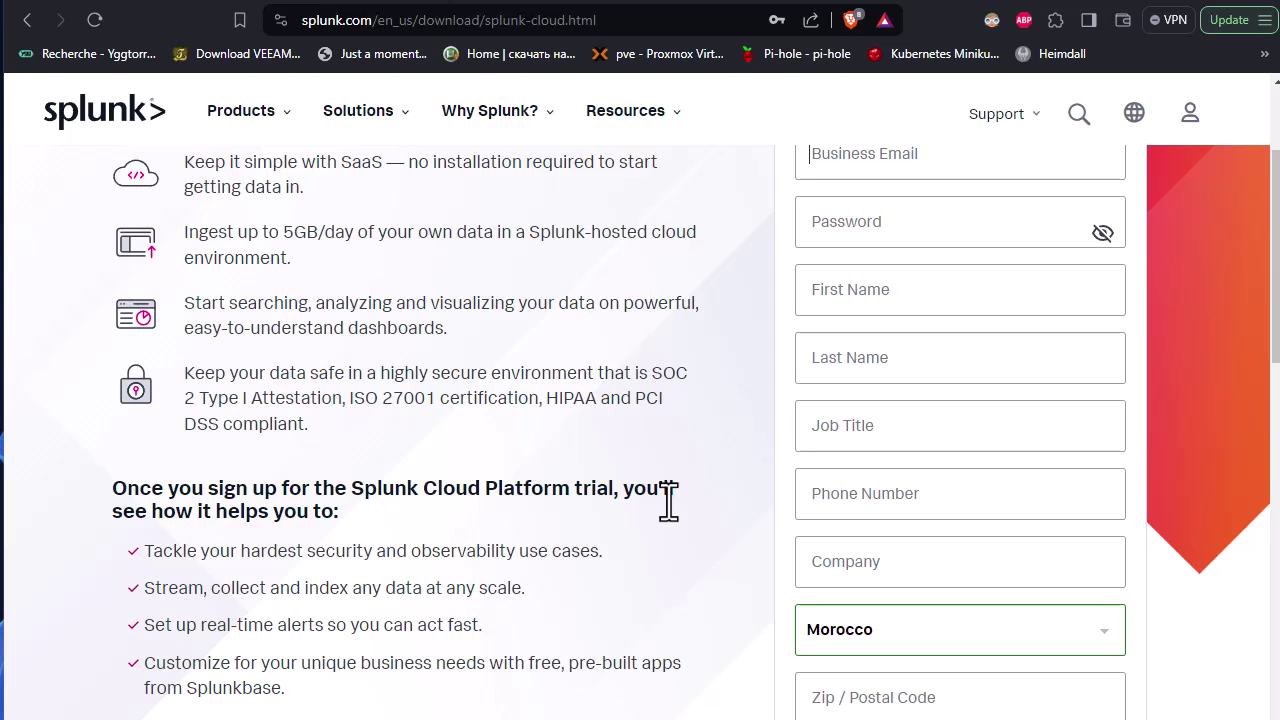
scroll(930, 556, down, 4)
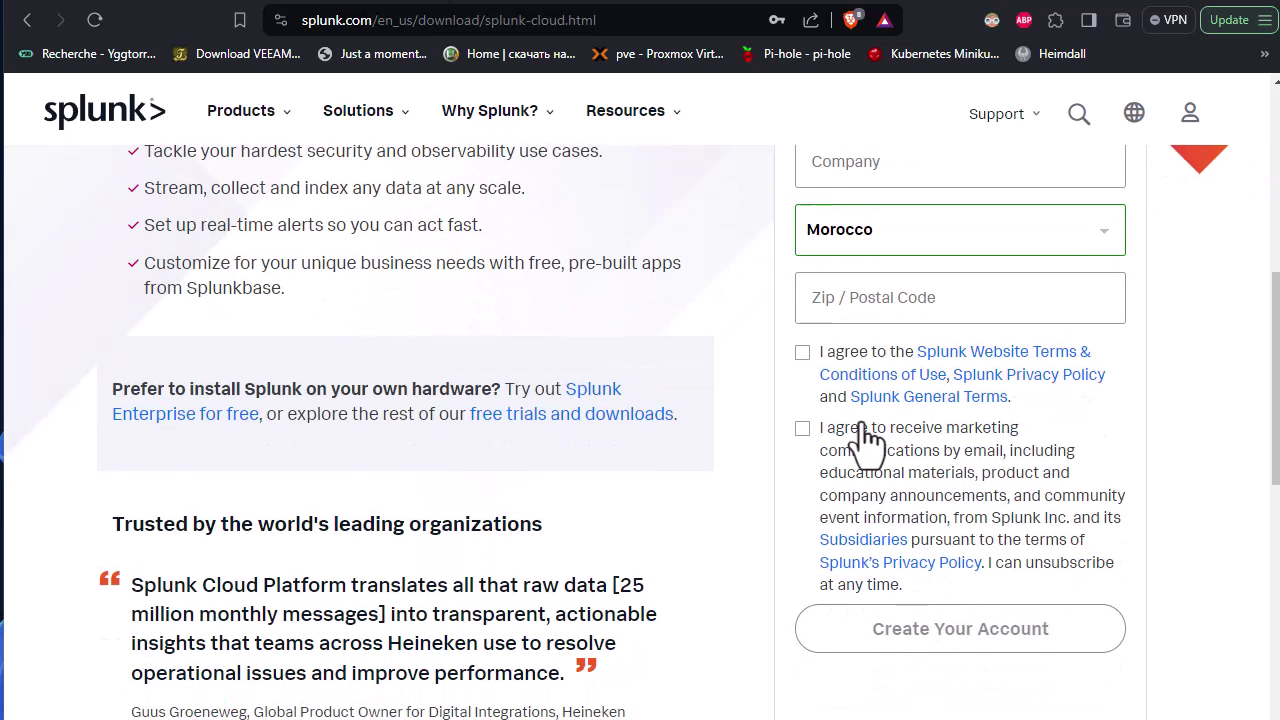
scroll(863, 424, up, 3)
scroll(863, 443, up, 3)
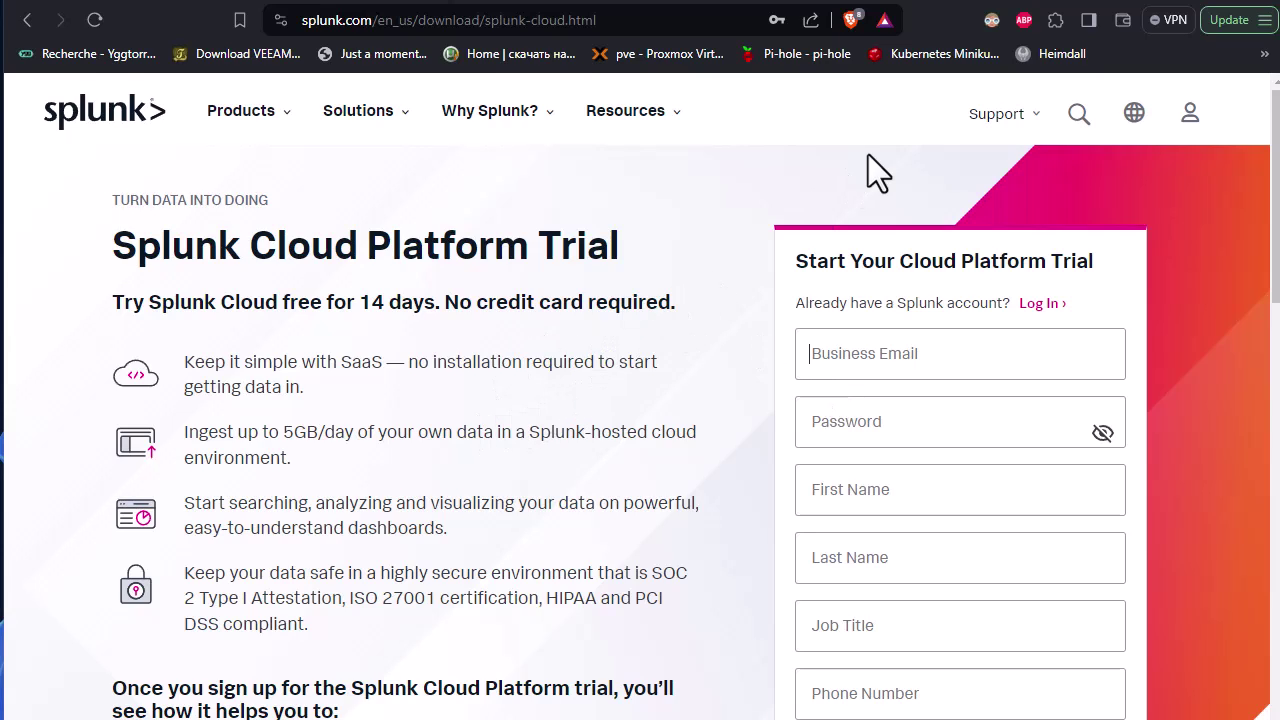
Show Splunk's support resources, then SSH to 192.168.1.3, accepting the host key and logging in.
click(978, 115)
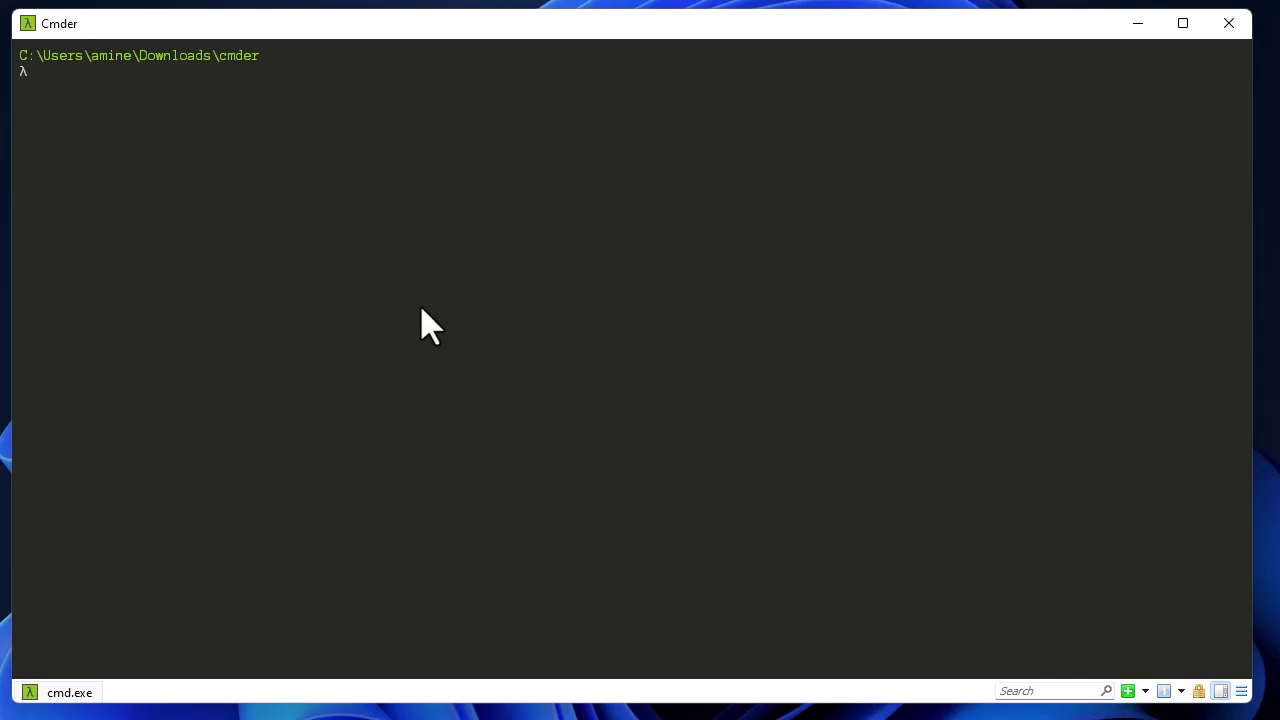
text(ssh amine@192.168.1.3)
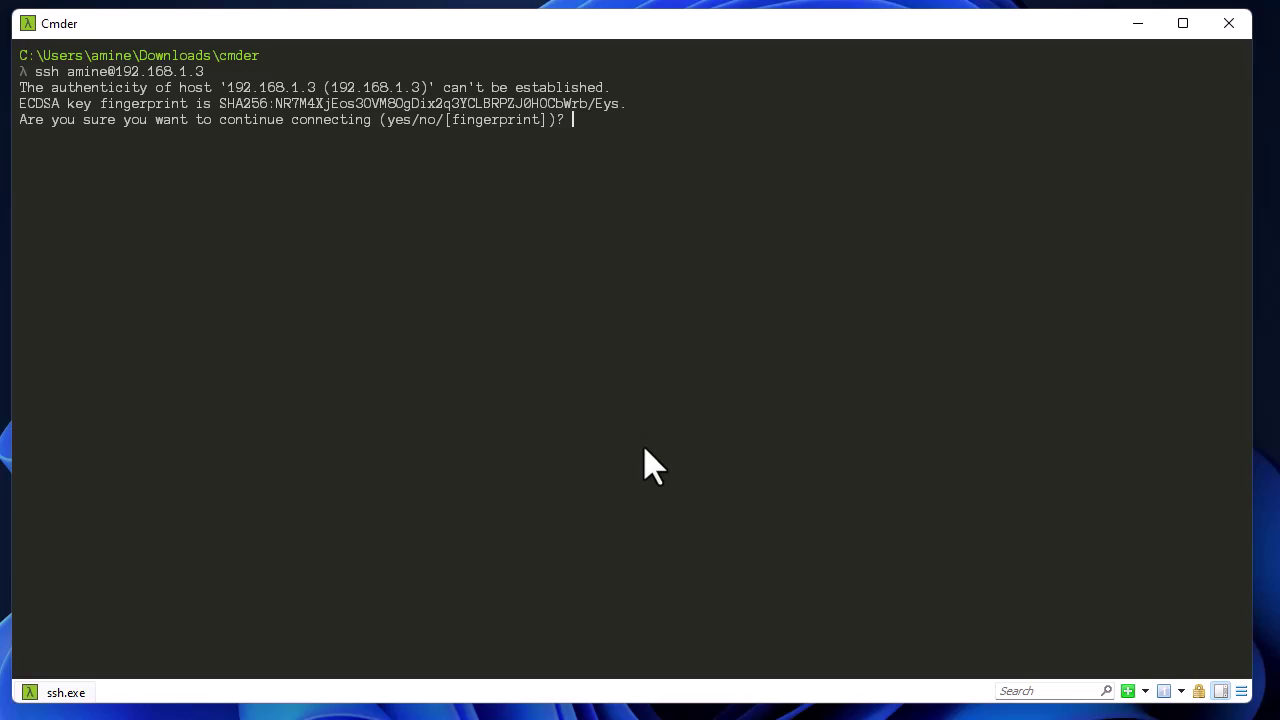
text(yes)
key(Return)
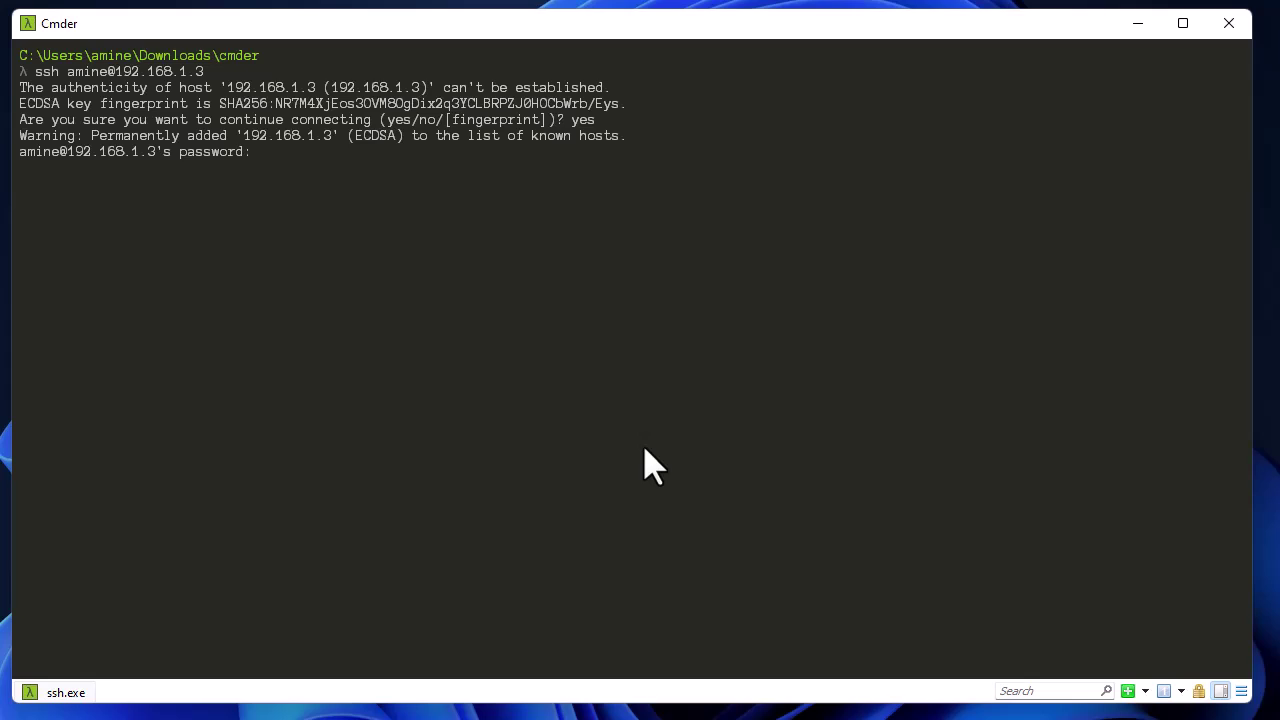
key(Return)
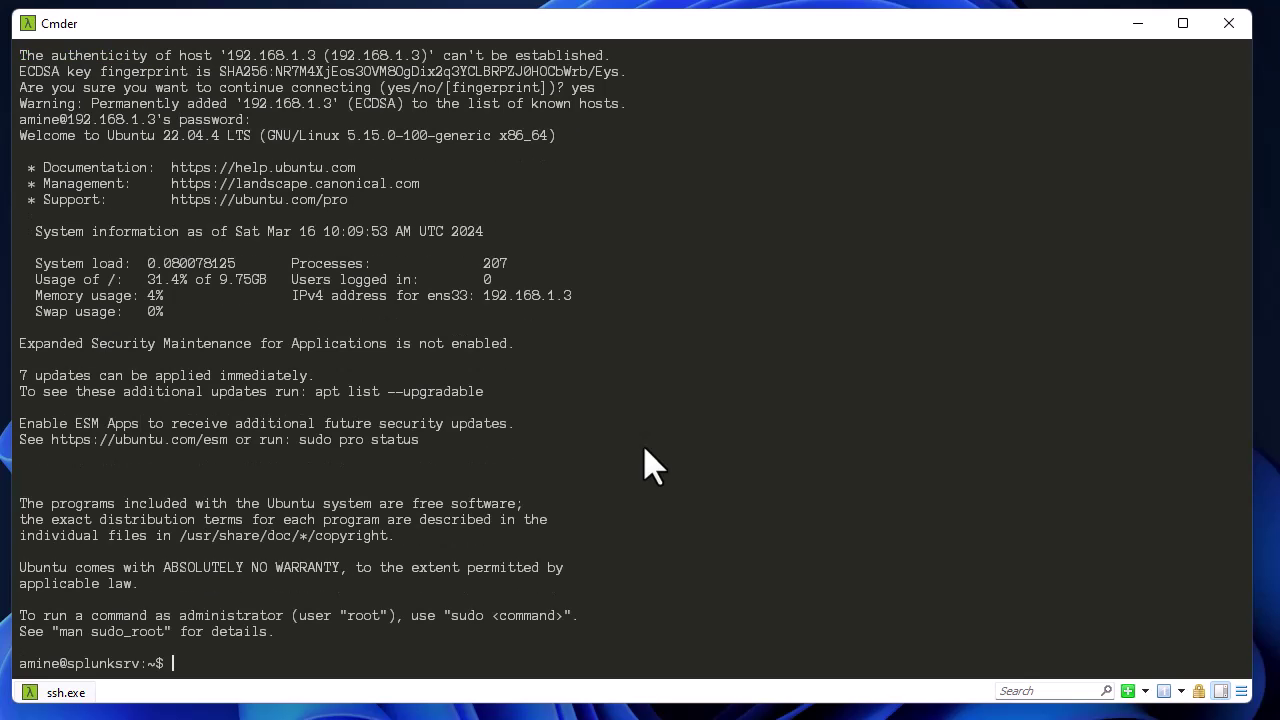
Clear the terminal and enter 'sudo su -' to become root.
key(ctrl+l)
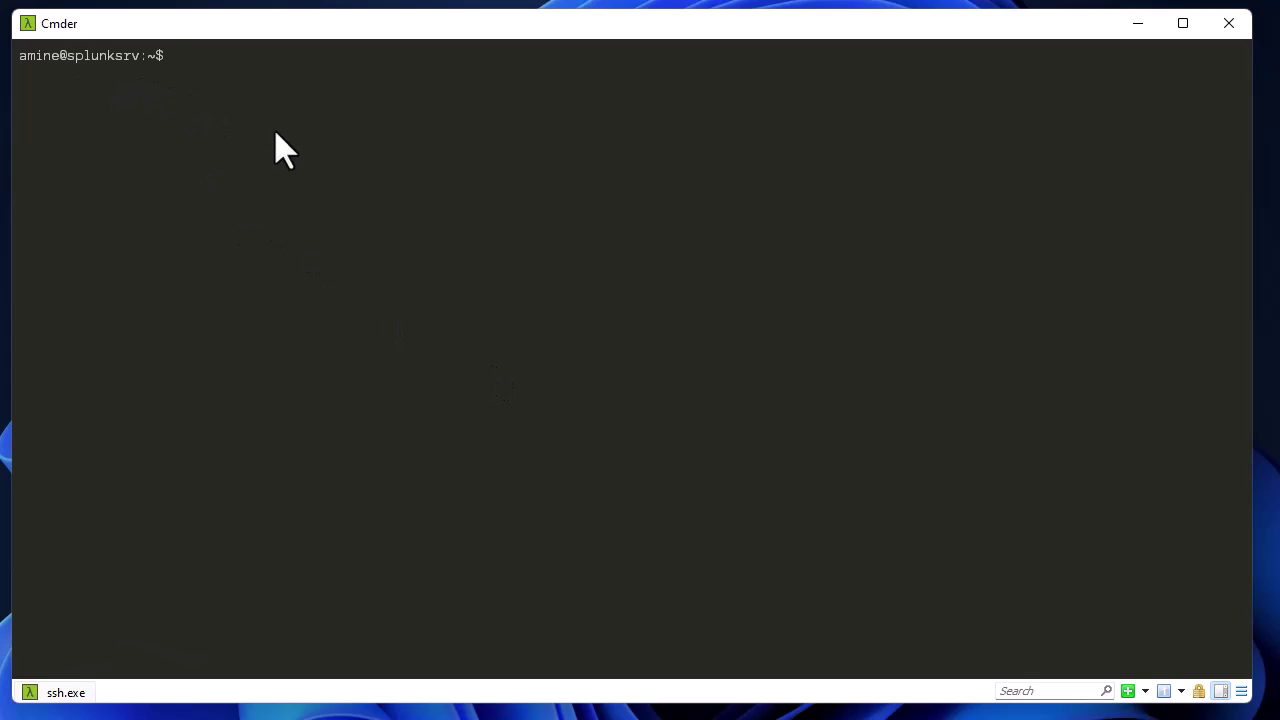
text(sudo su -)
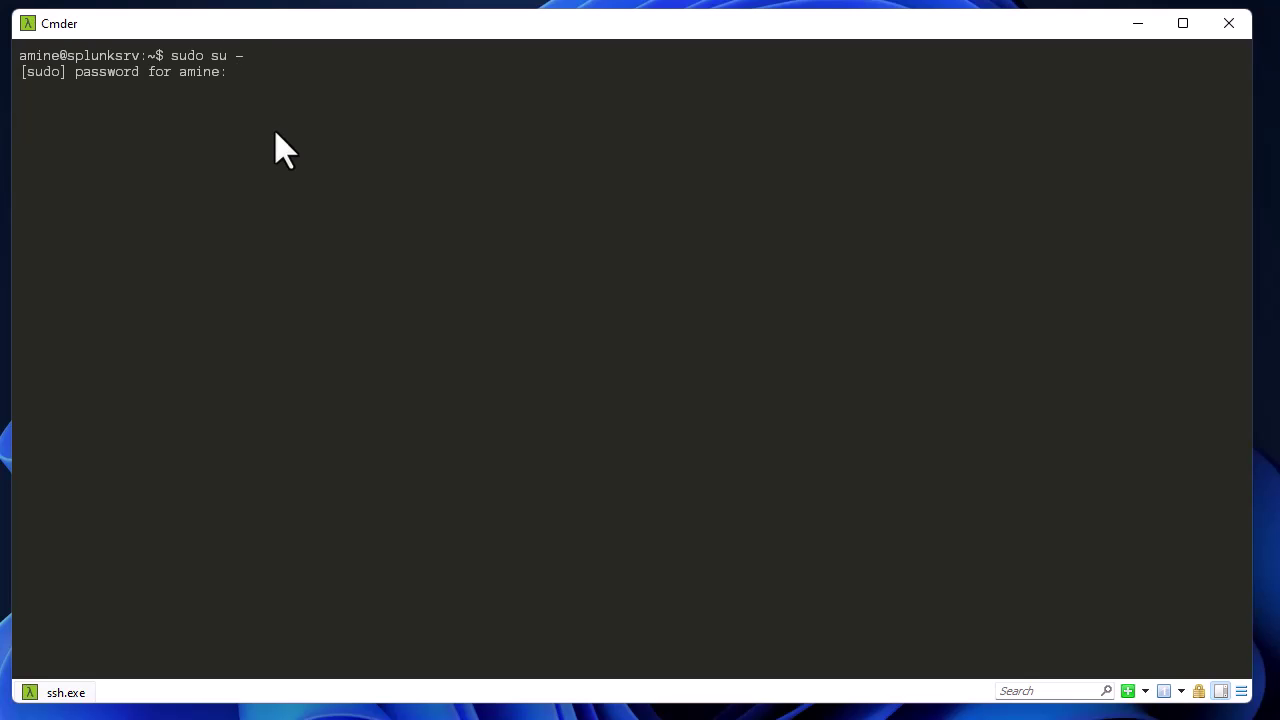
Become root and wget the Splunk 7.1.1 .deb package into /tmp.
key(Return)
text(cd /tmp && wget https://download.splunk.com/products/splunk/releases/7.1.1/linux/splunk-7.1.1-8f0ead9ec3db-linux-2.6-amd64.deb)
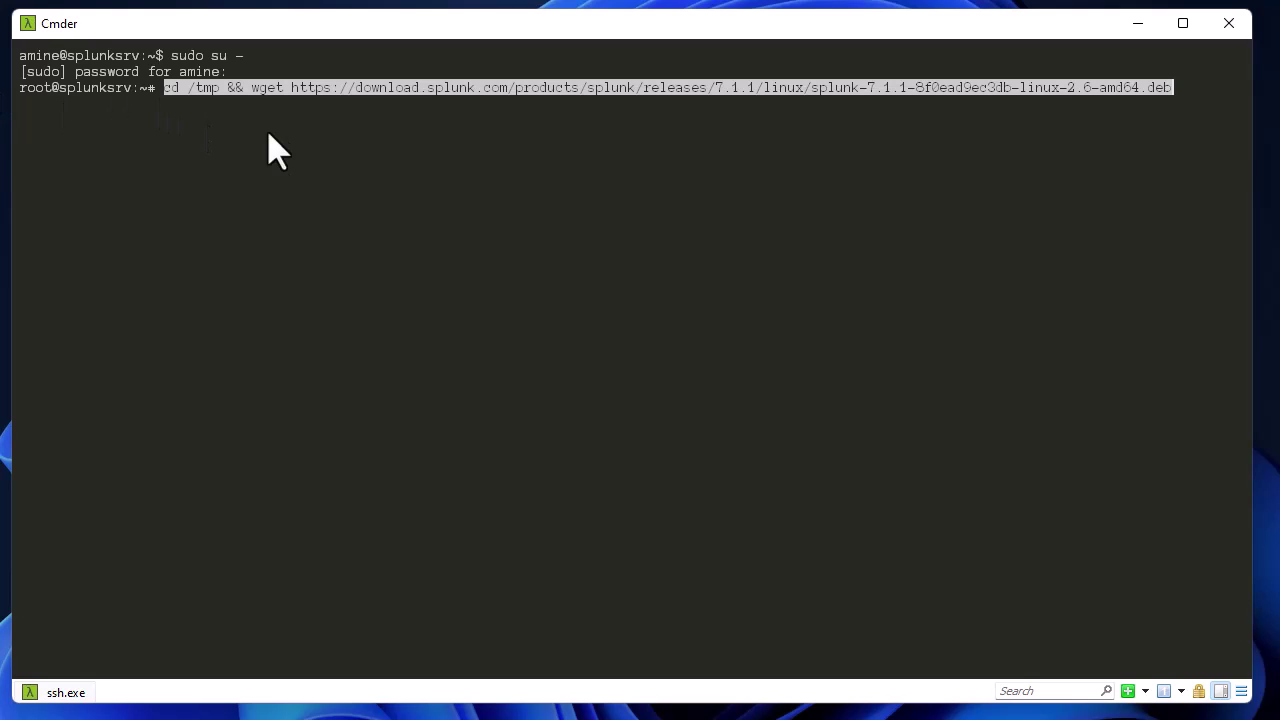
key(End)
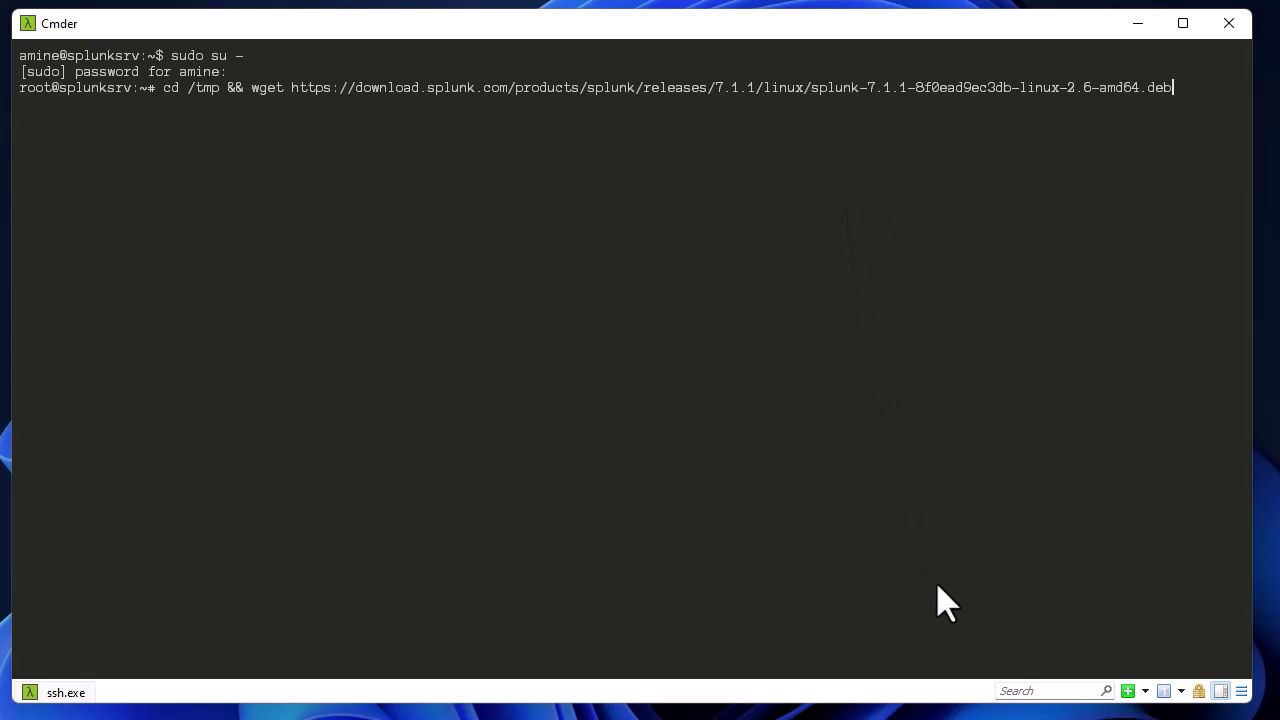
key(Return)
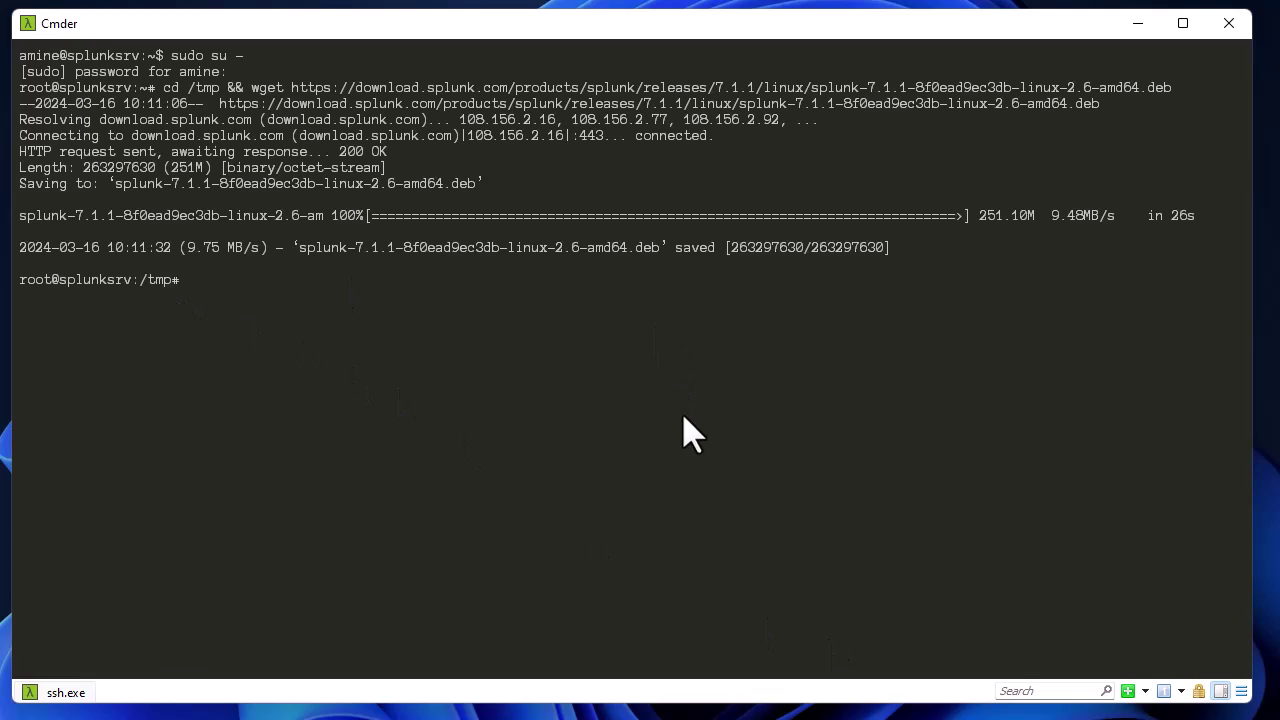
List /tmp to confirm the 251M package is there, then clear the screen.
text(ls)
key(Return)
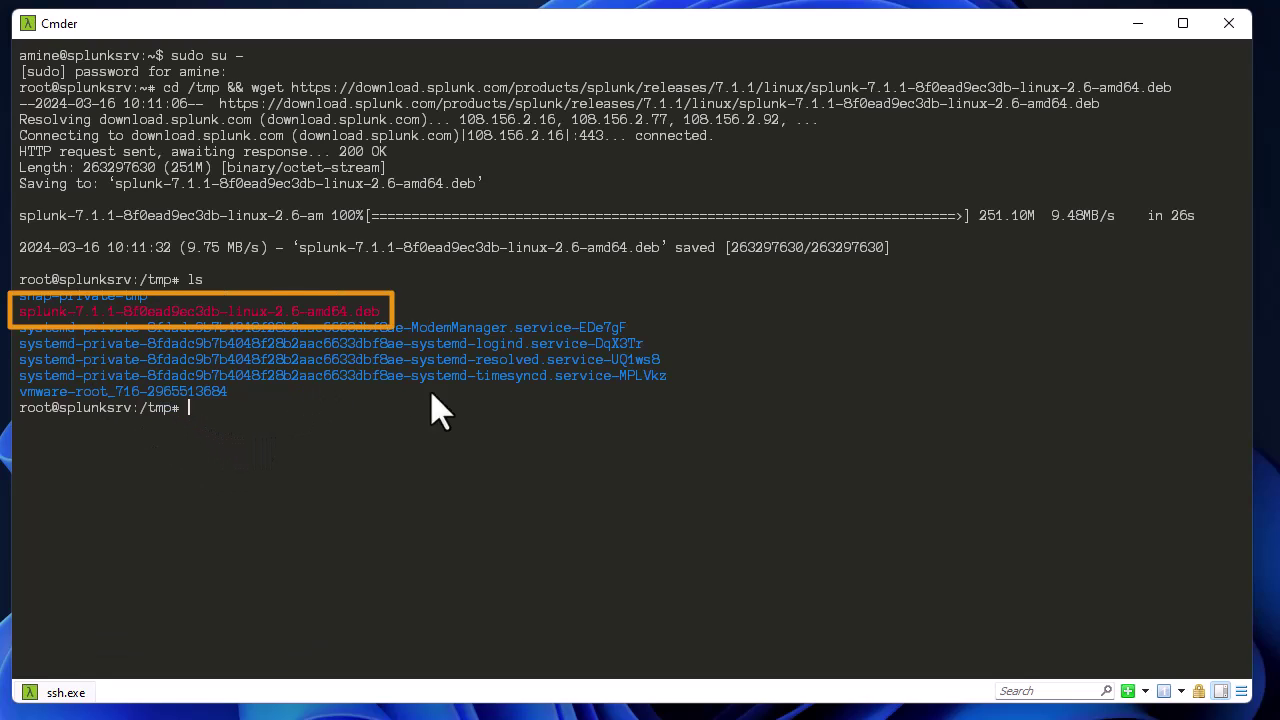
key(ctrl+l)
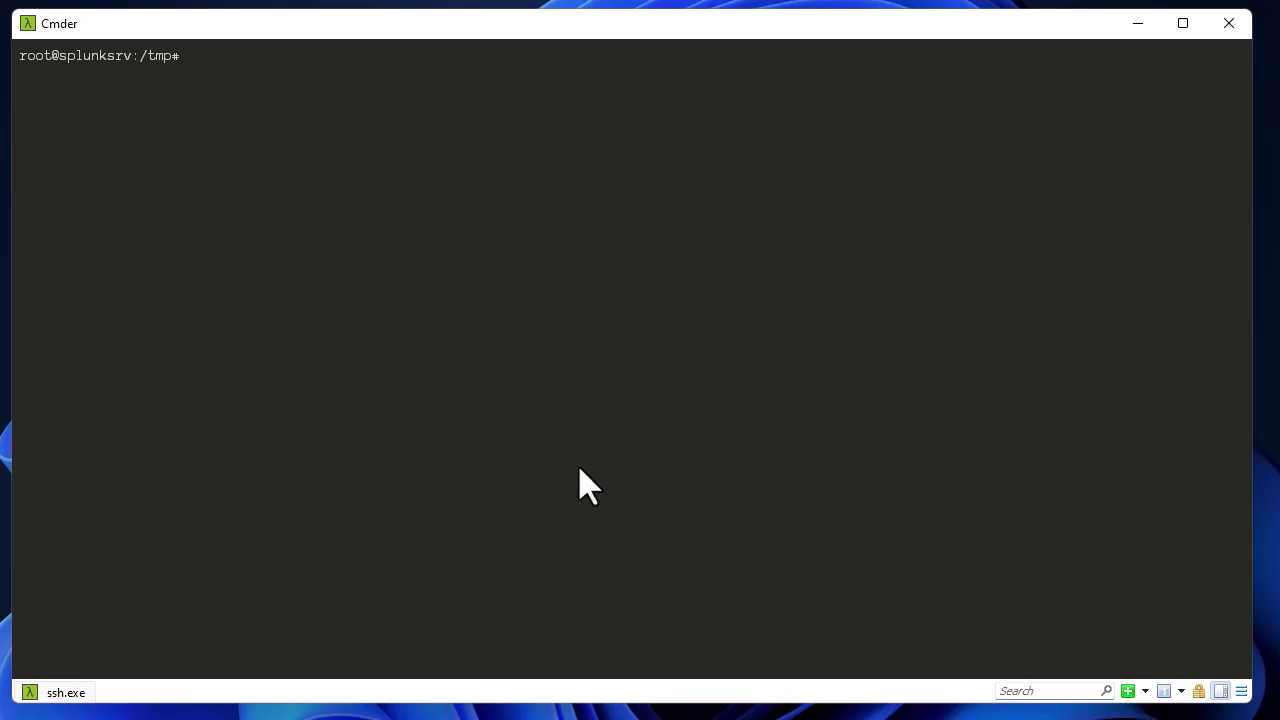
Install the Splunk 7.1.1 package with dpkg -i, then begin entering the /opt/splunk path.
text(dpkg -i spl)
key(Tab)
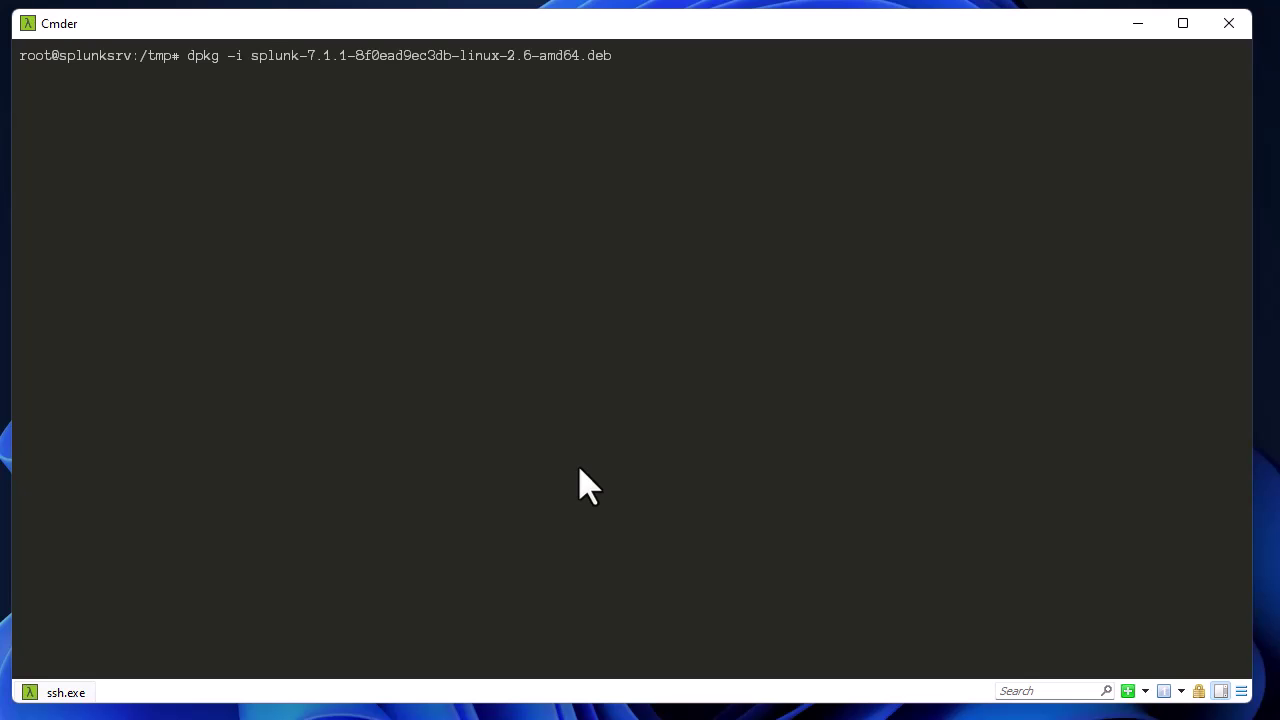
key(Return)
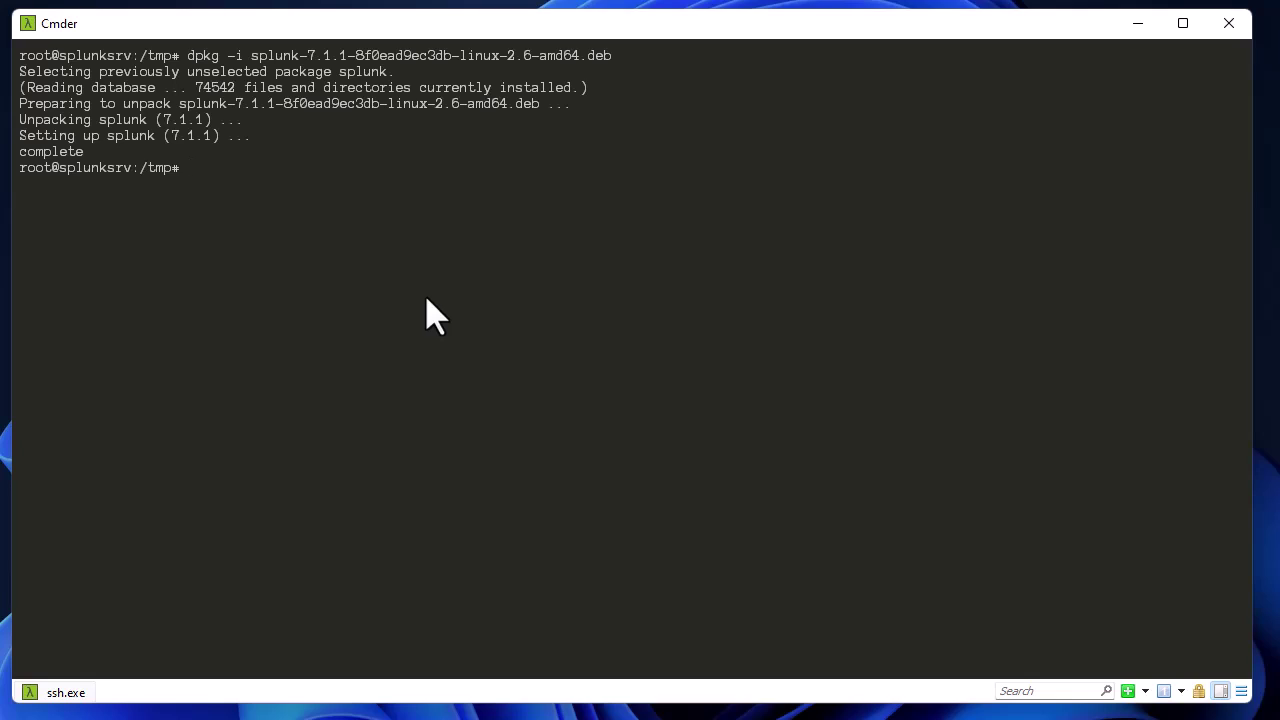
text(/)
text(opt)
text(/)
text(splun)
key(Tab)
Run /opt/splunk/bin/splunk enable boot-start and accept the license agreement.
text(bin/splunk enable)
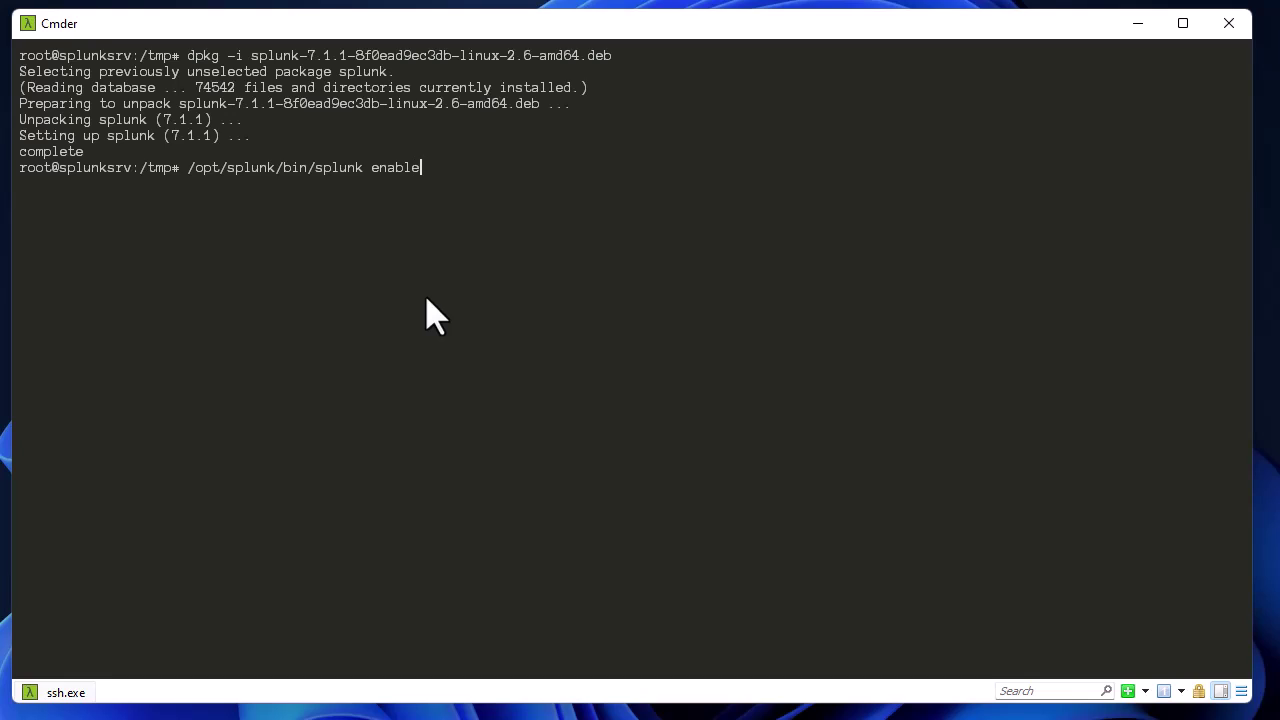
text( boot-start)
key(Return)
key(space)
key(space)
key(space)
key(space)
key(space)
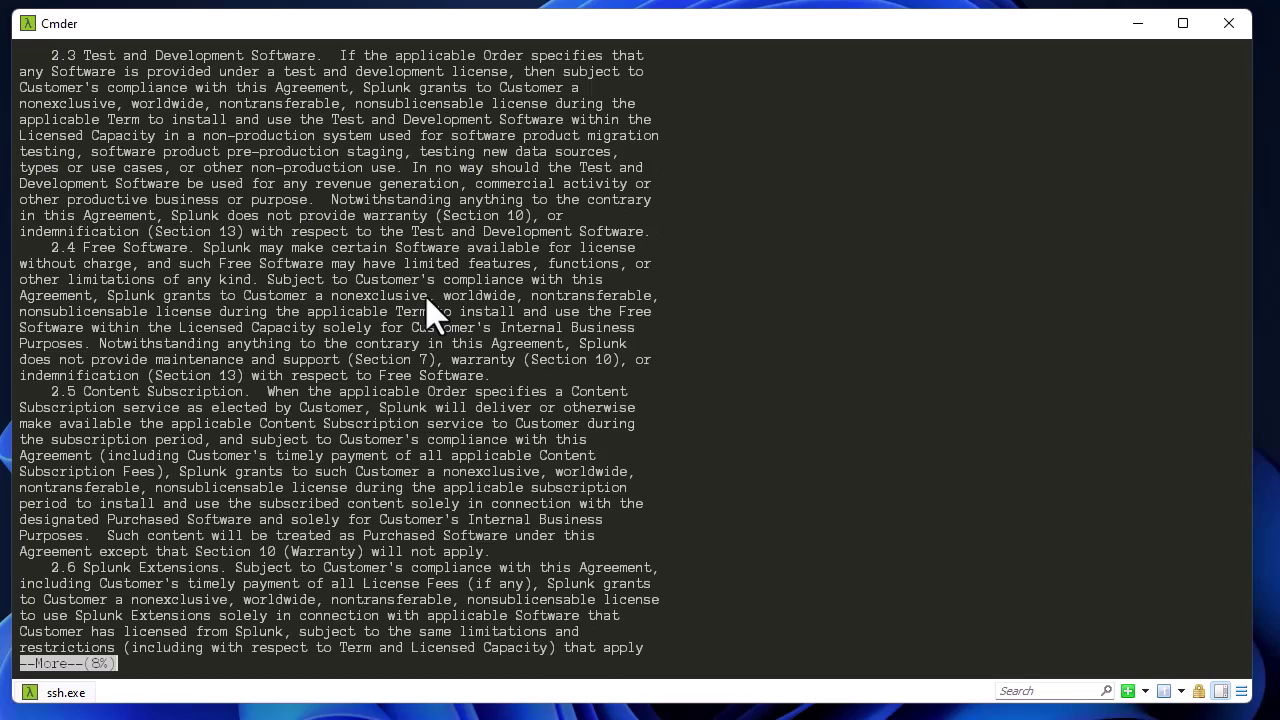
key(space)
key(space)
key(space)
key(space)
key(space)
key(space)
key(space)
key(space)
key(space)
key(space)
key(space)
key(space)
key(space)
key(space)
key(space)
key(space)
key(space)
key(space)
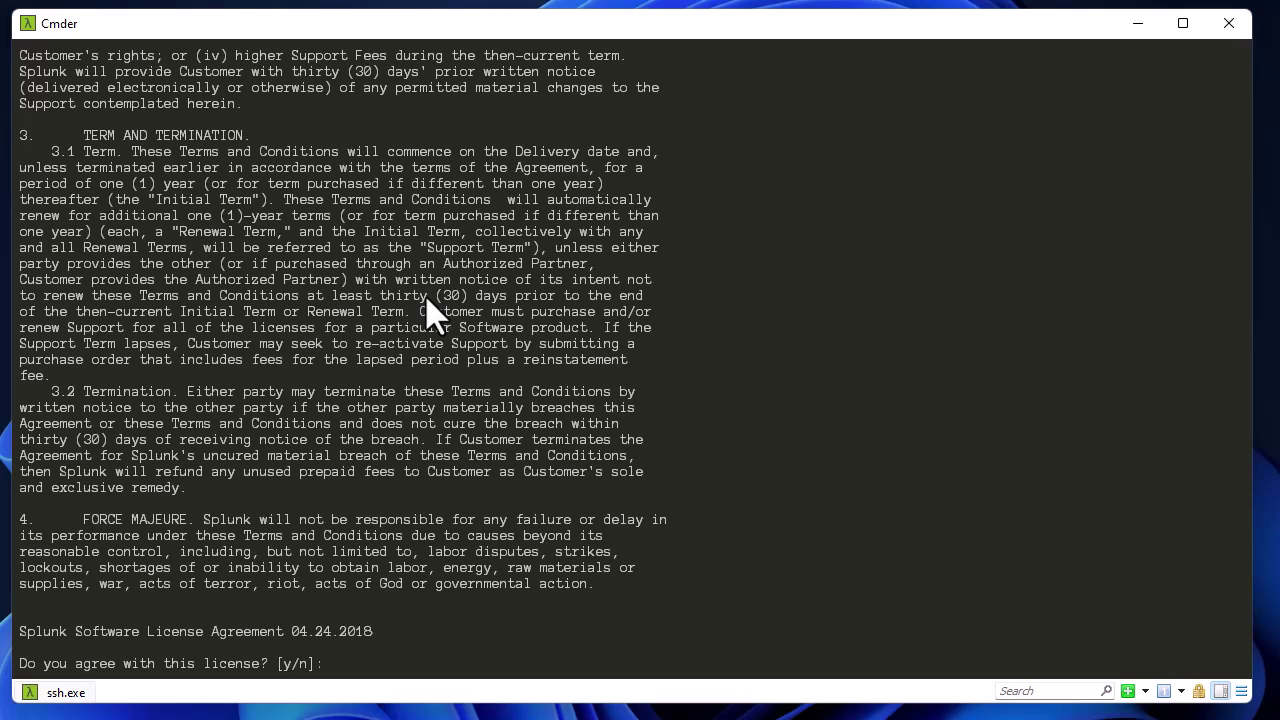
text(y)
key(Return)
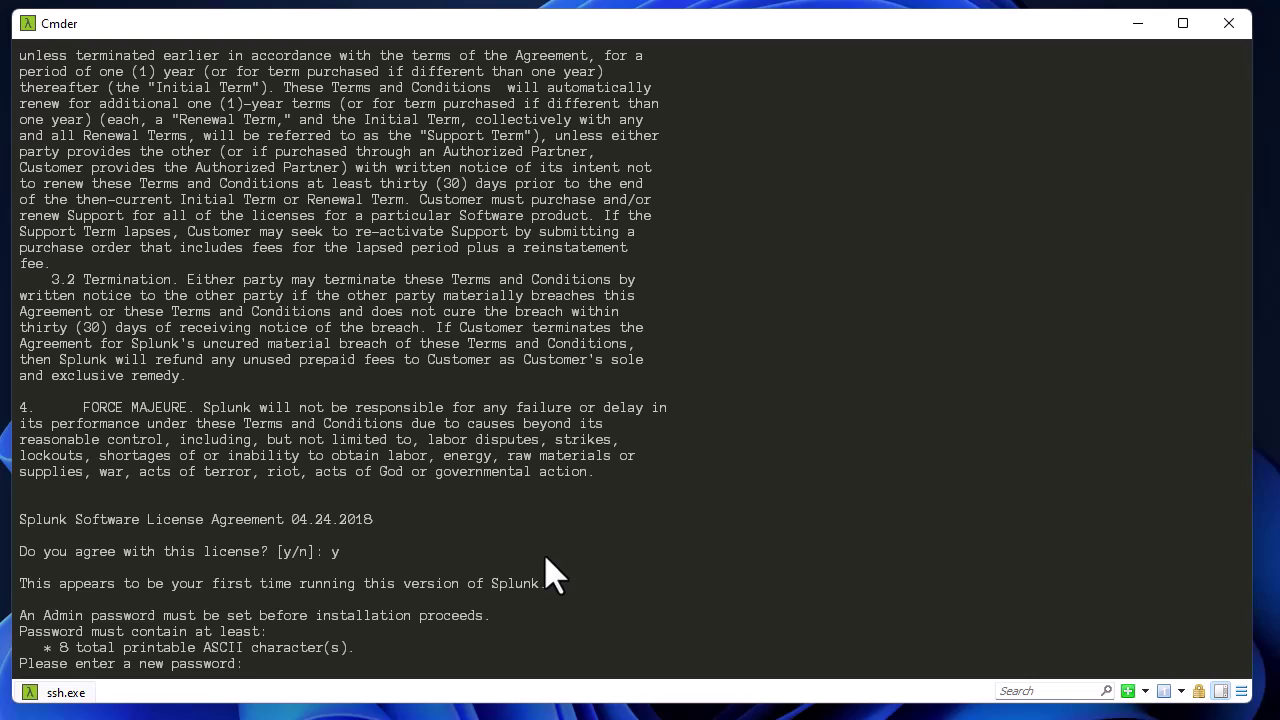
Set and confirm the new Splunk admin password, then clear the screen.
key(Return)
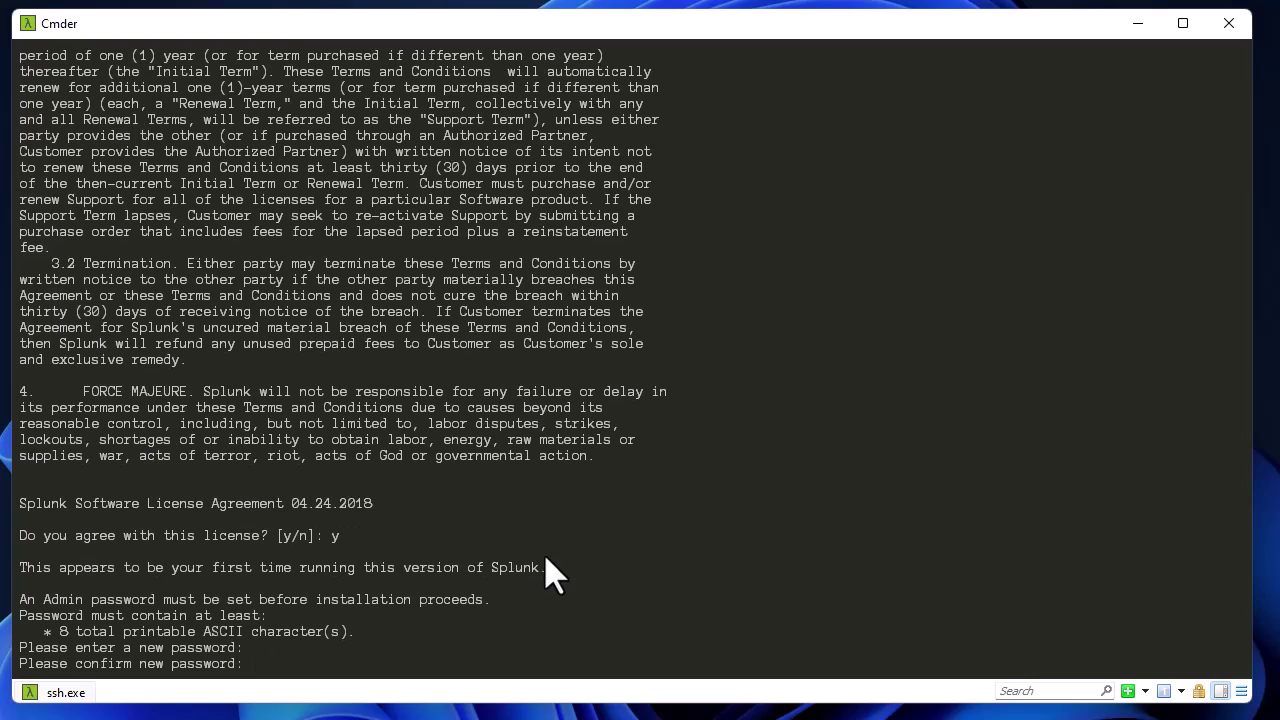
key(Return)
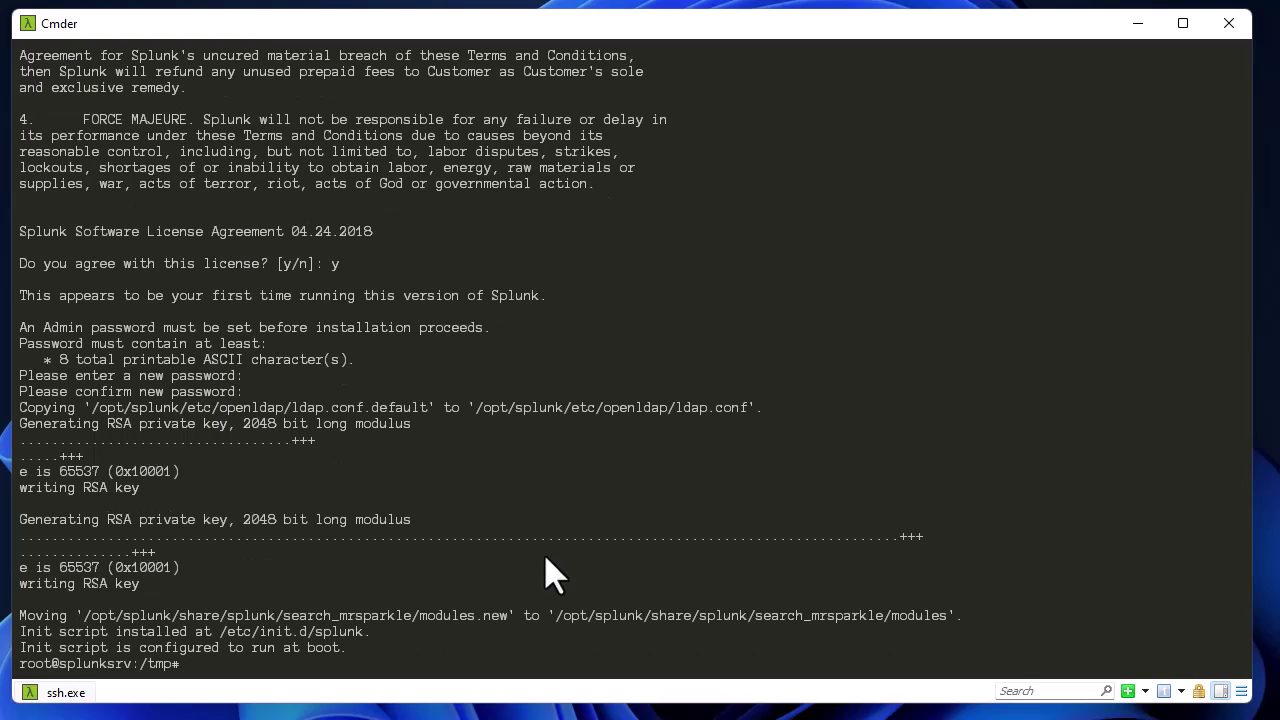
key(ctrl+l)
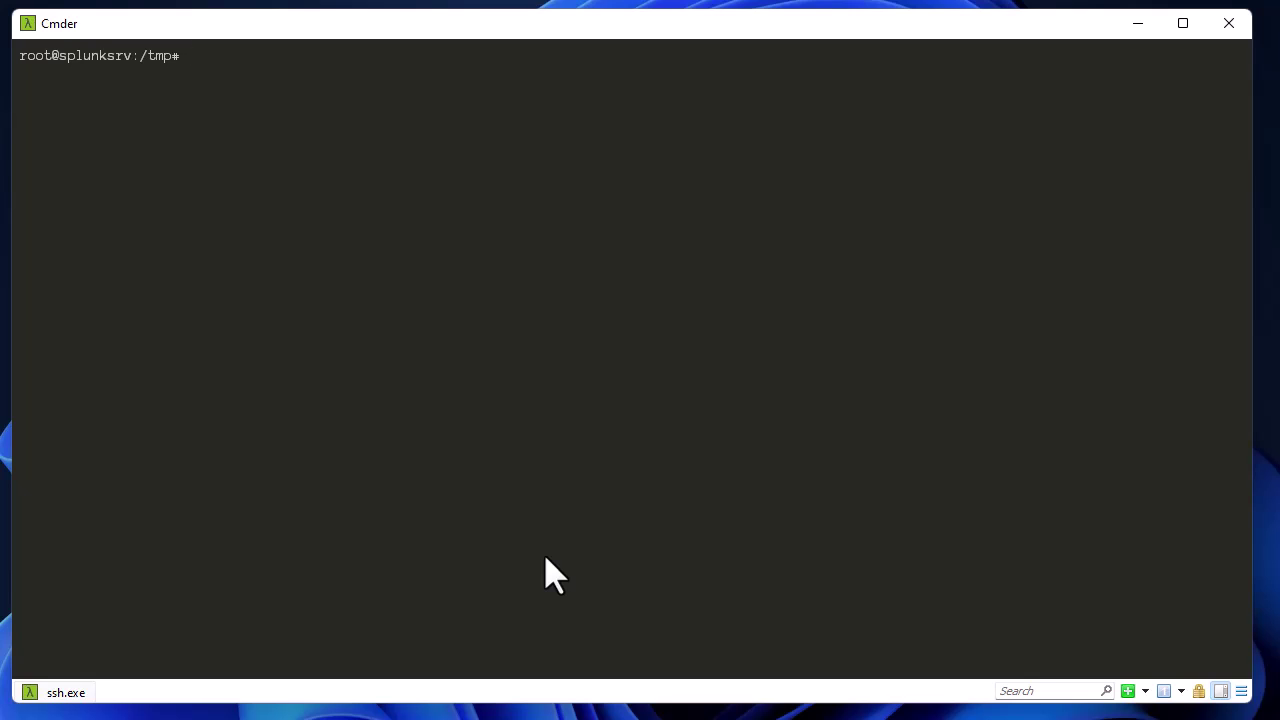
Run 'service splunk start', then 'service splunk status' to confirm active (running).
text(service splunk start)
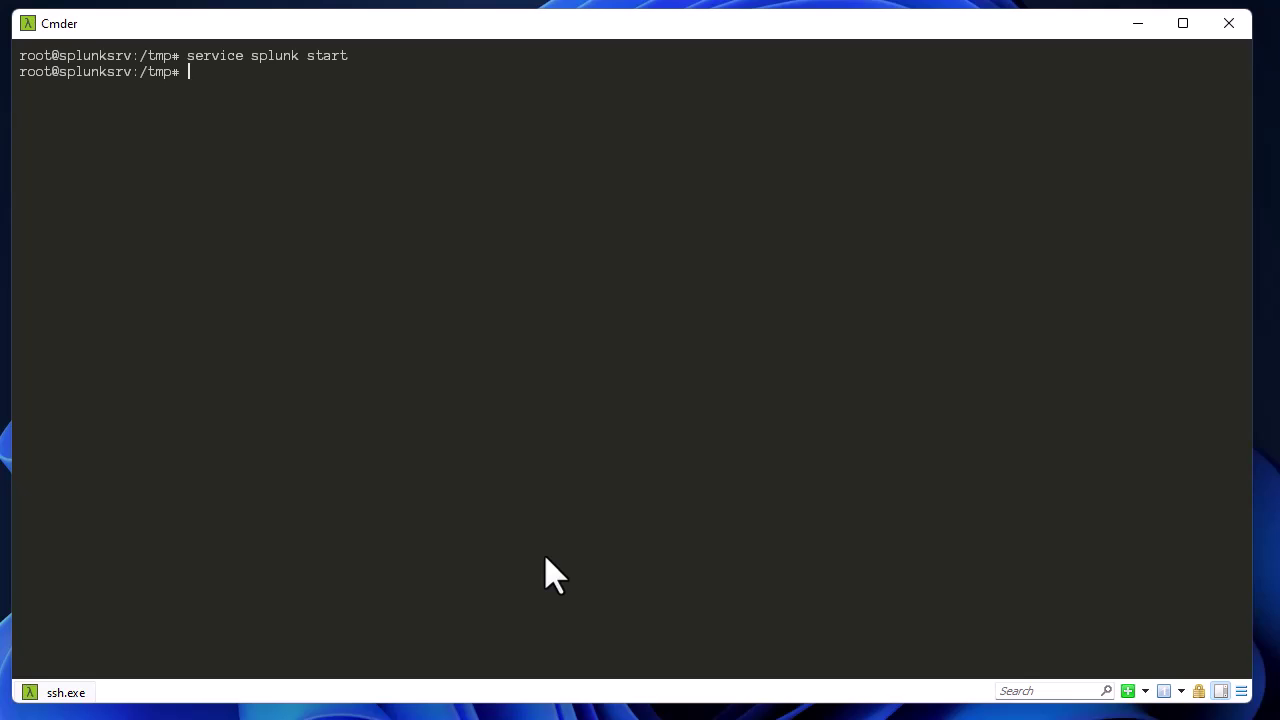
key(Up)
key(BackSpace)
key(BackSpace)
key(BackSpace)
text(atus)
key(Return)
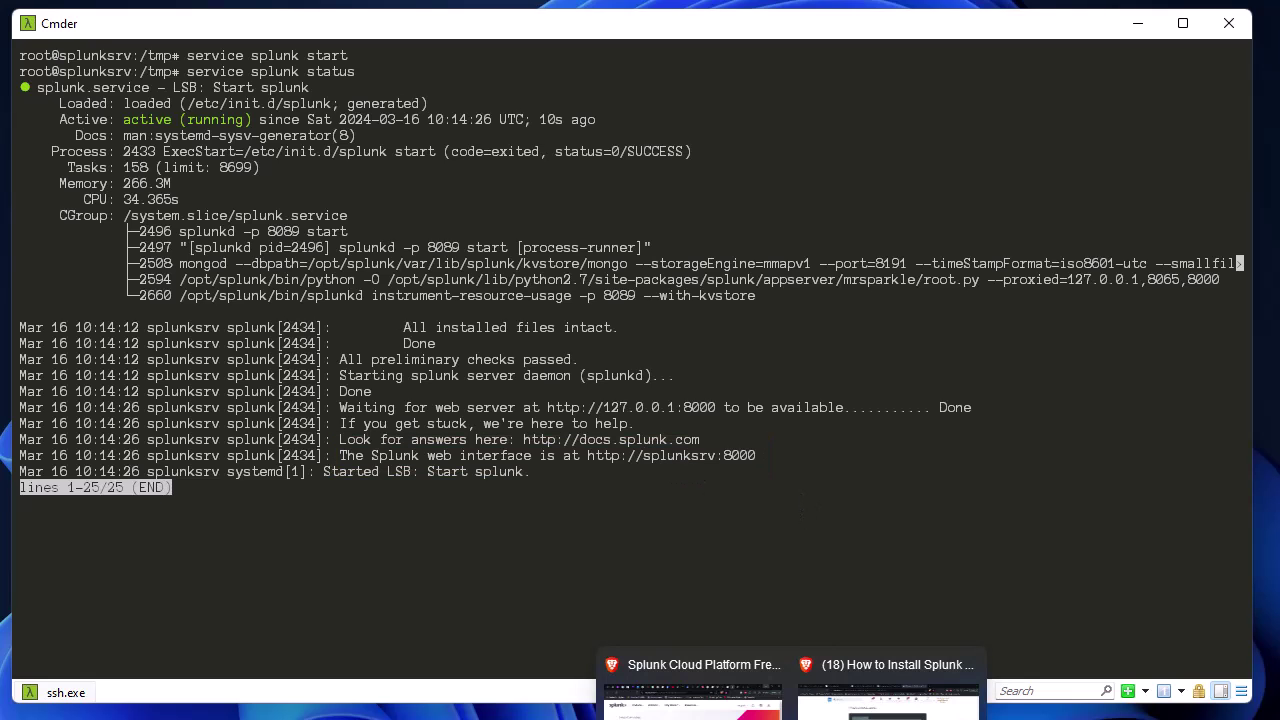
Load the Splunk Enterprise login page at 192.168.1.3:8000 in Brave.
click(693, 690)
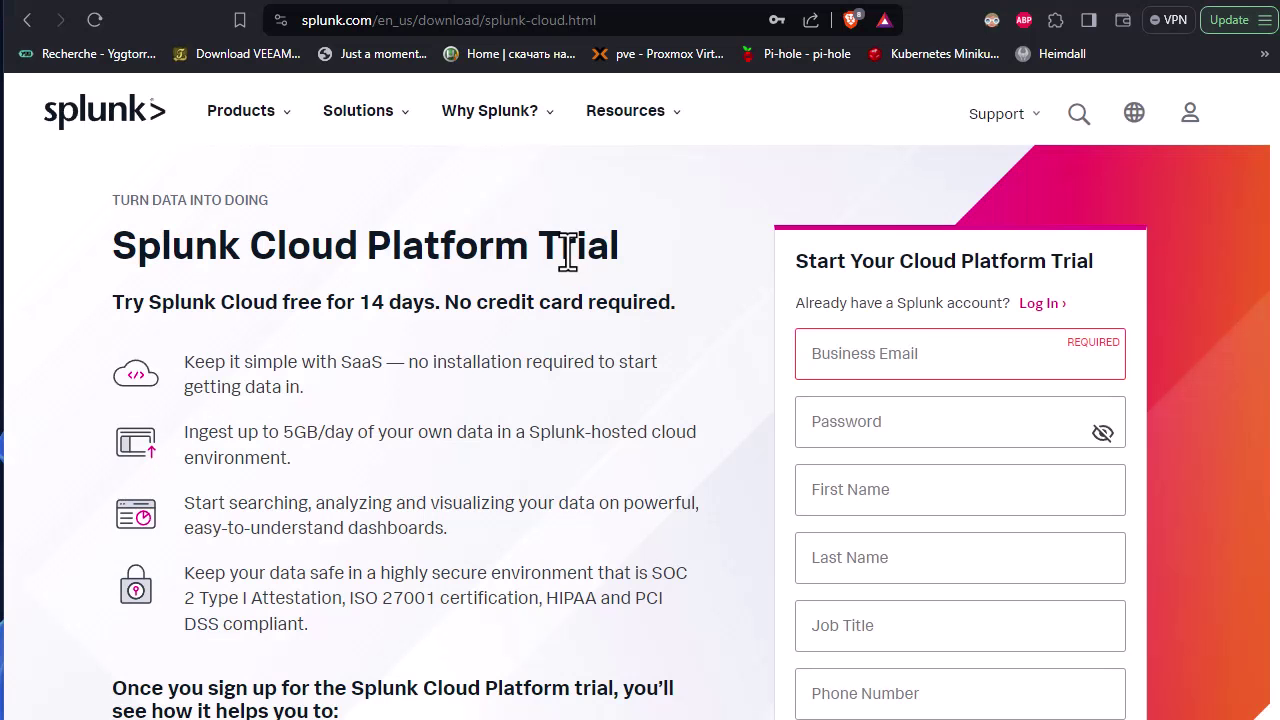
click(629, 22)
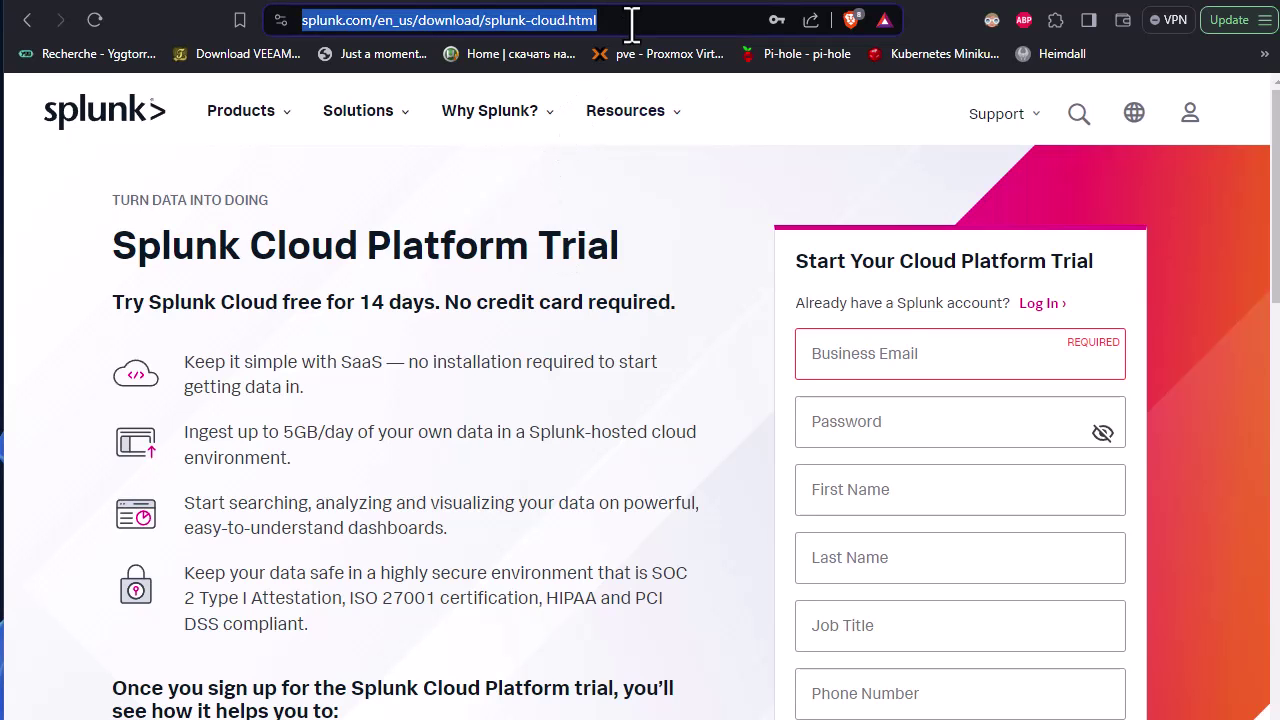
text(192.168.100.5)
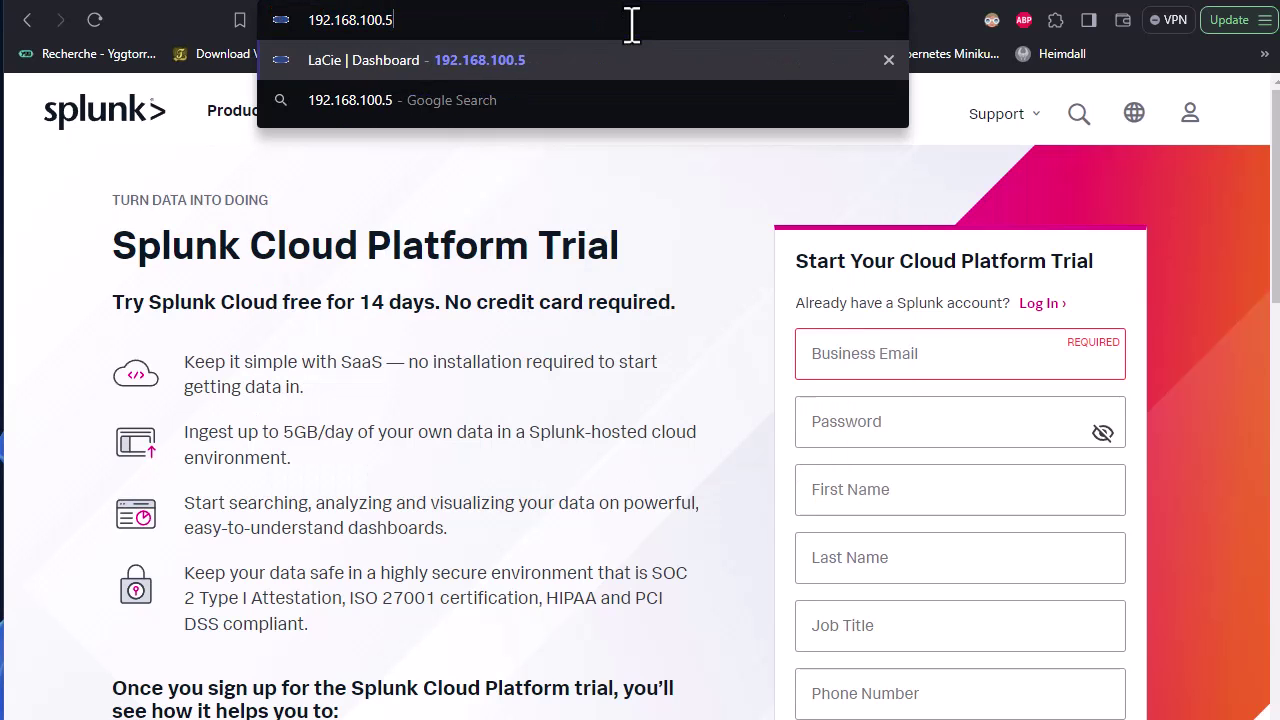
key(BackSpace)
key(BackSpace)
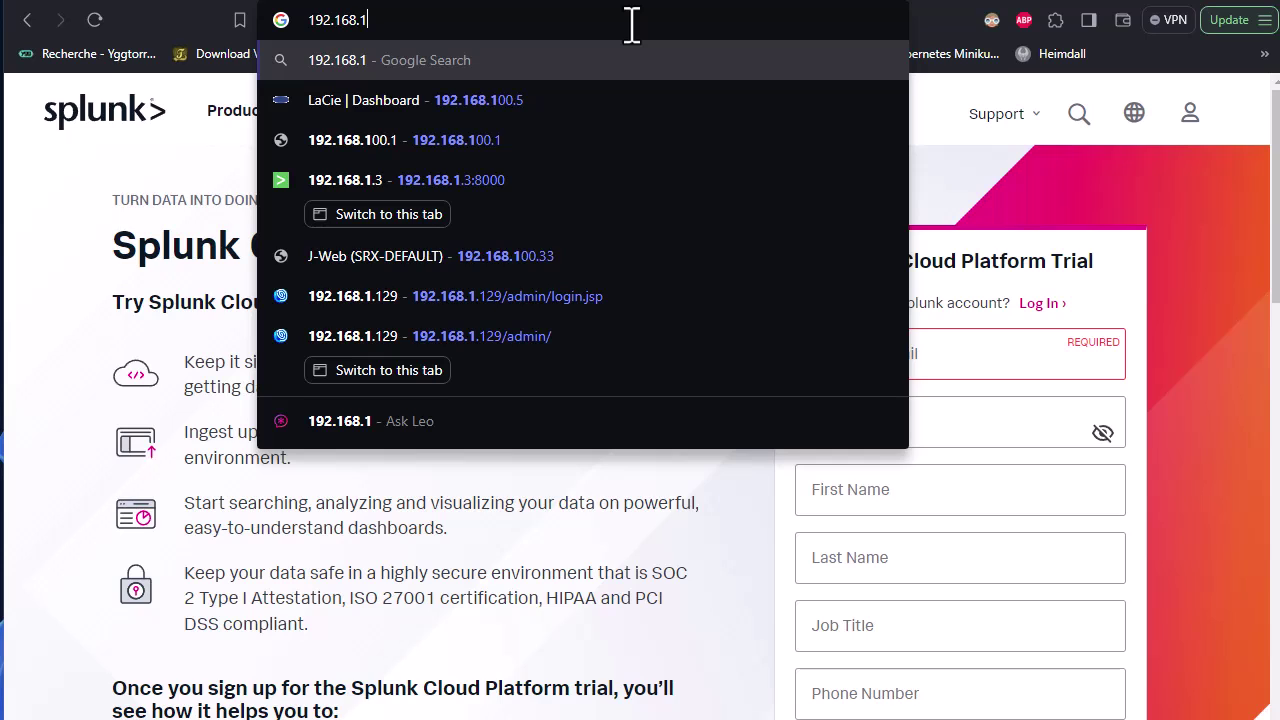
text(.3)
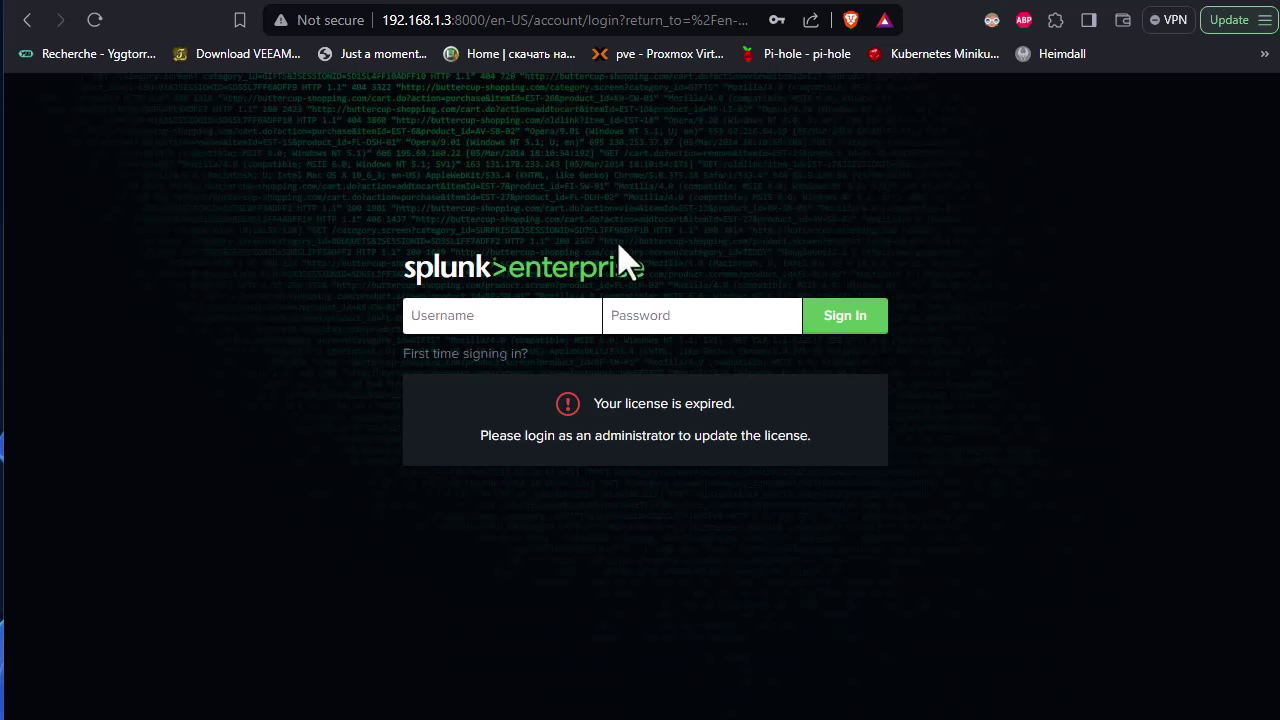
Sign in to Splunk as admin with its password and skip the usage-data sharing prompt.
click(465, 356)
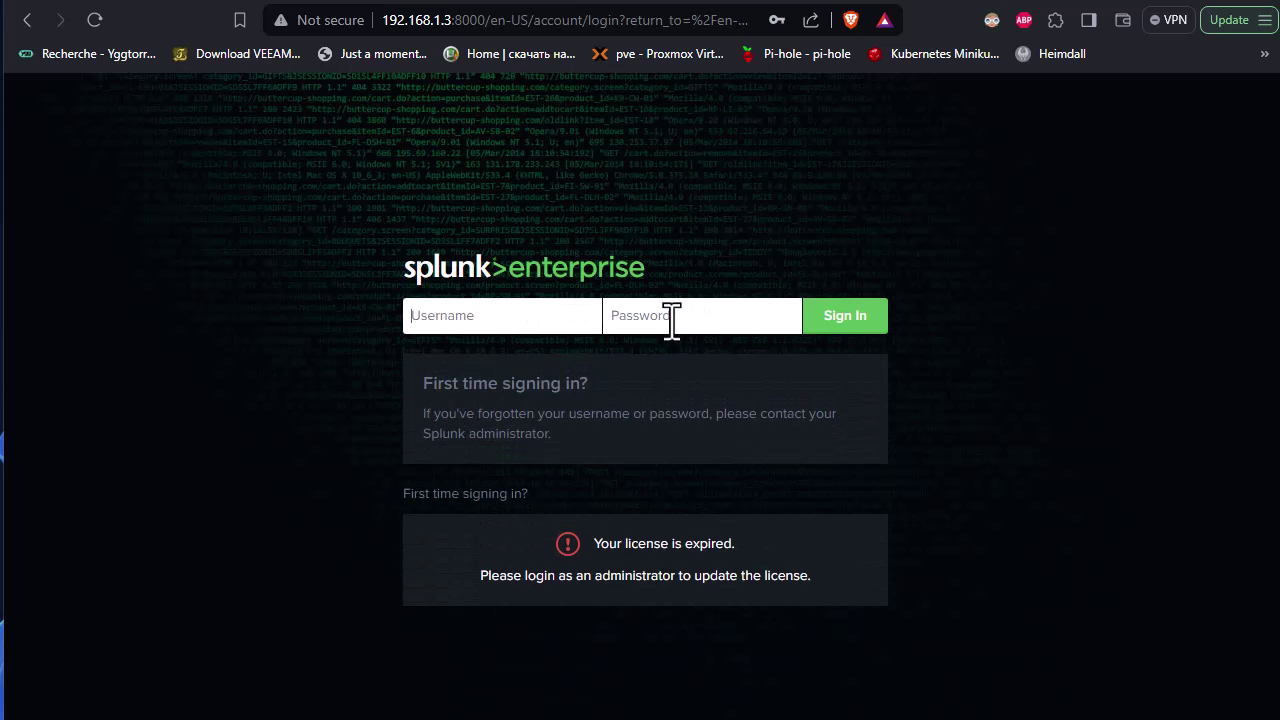
click(484, 316)
text(admin)
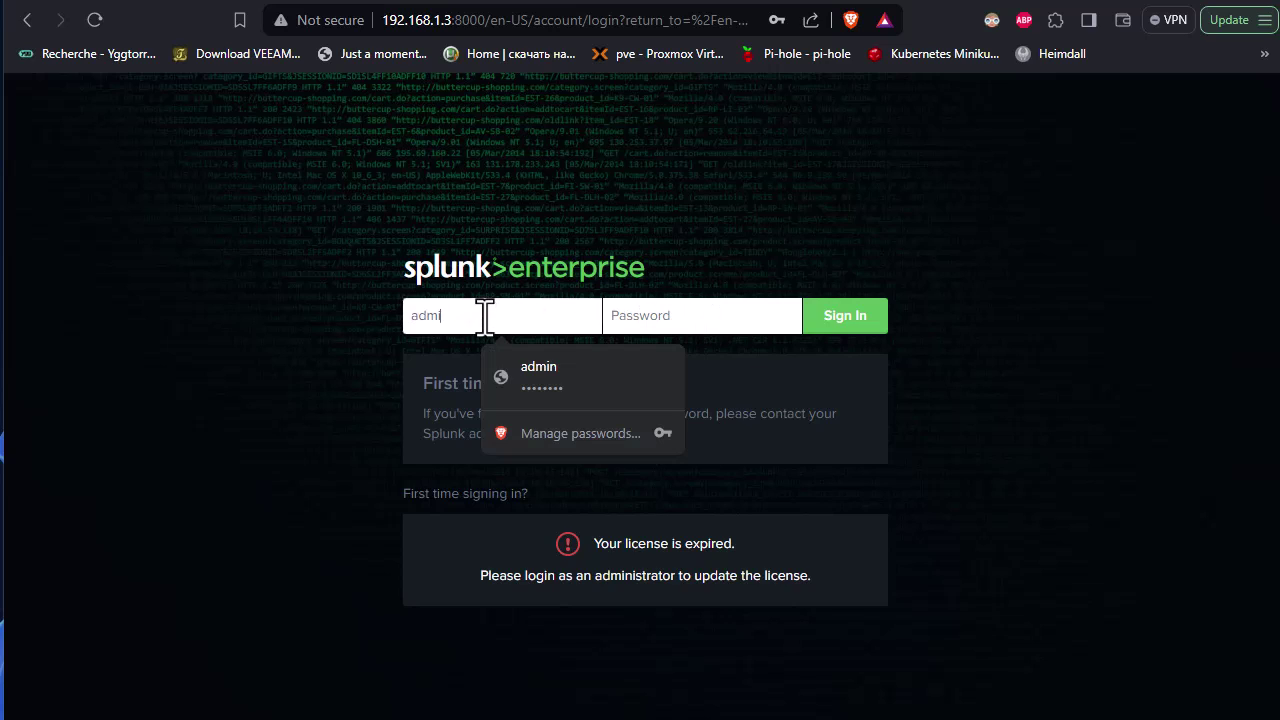
click(655, 315)
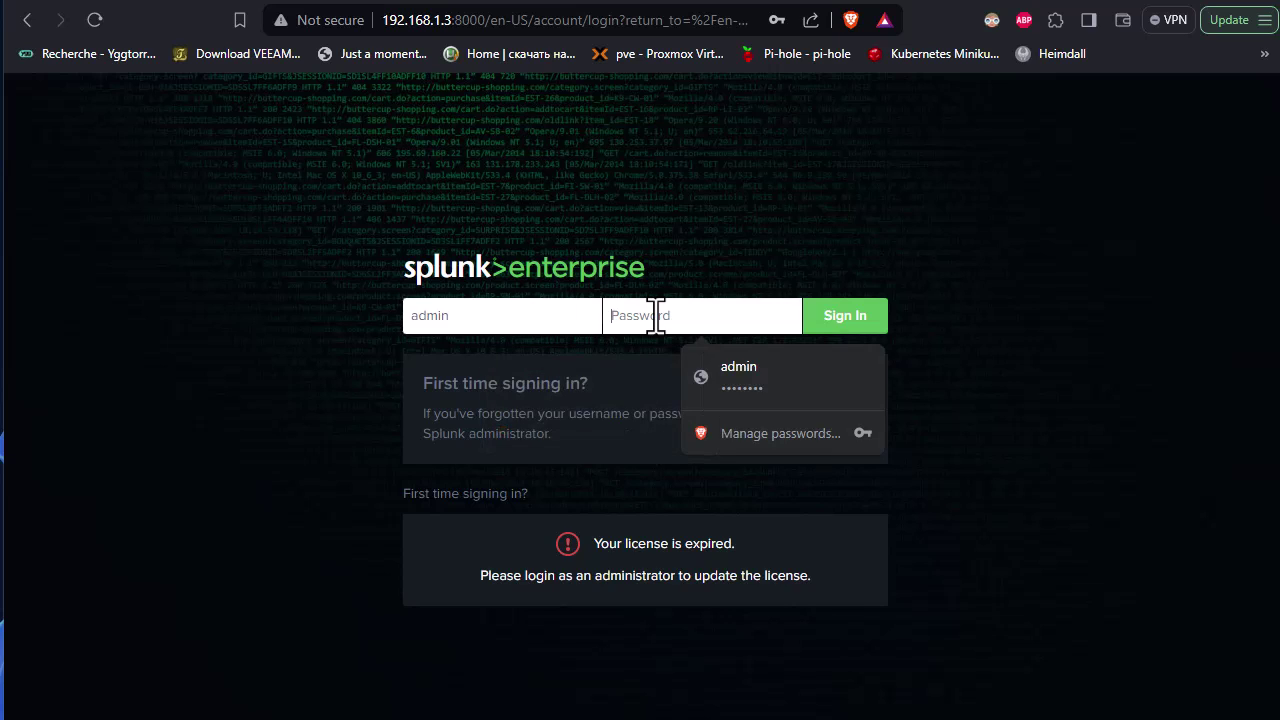
text(*****)
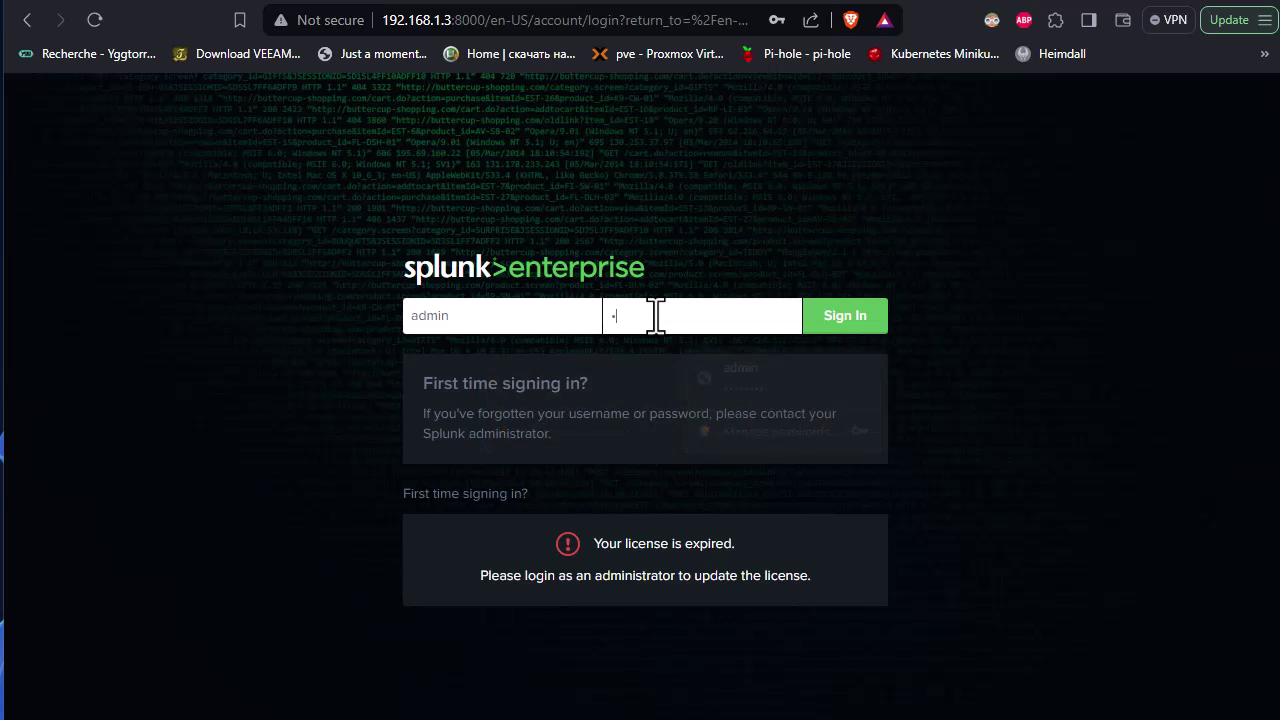
text(*)
click(833, 330)
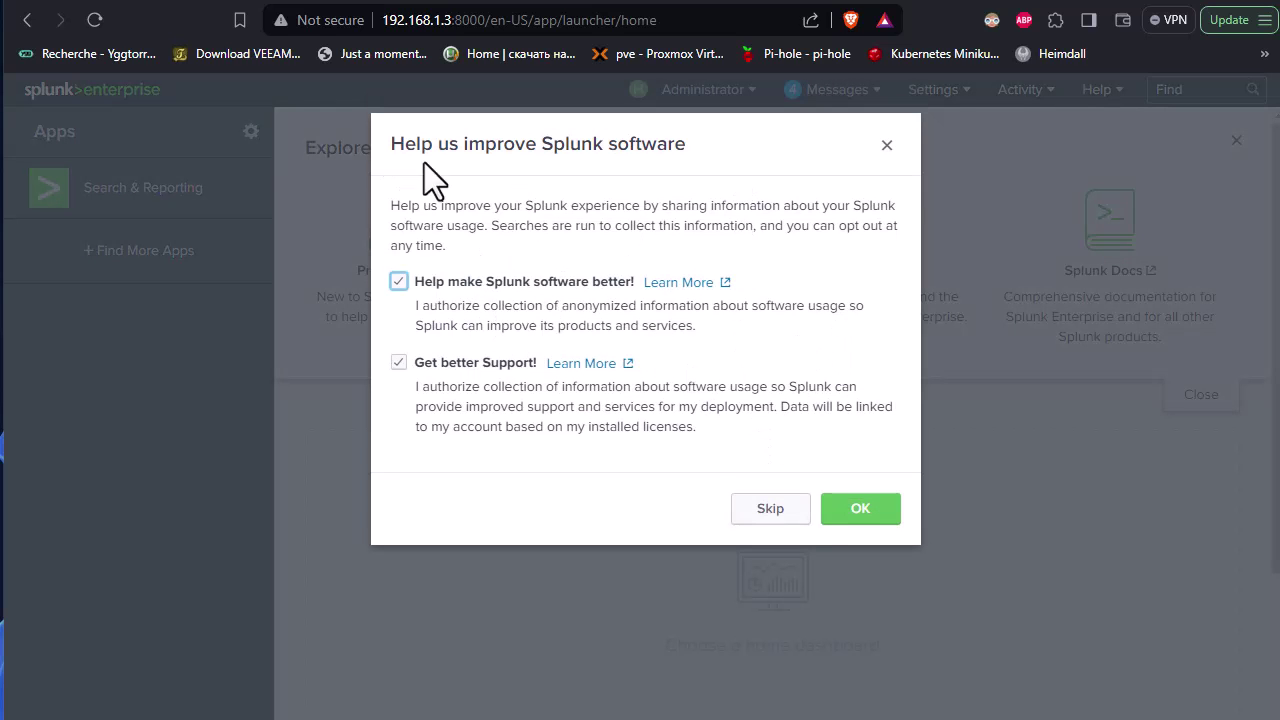
click(752, 510)
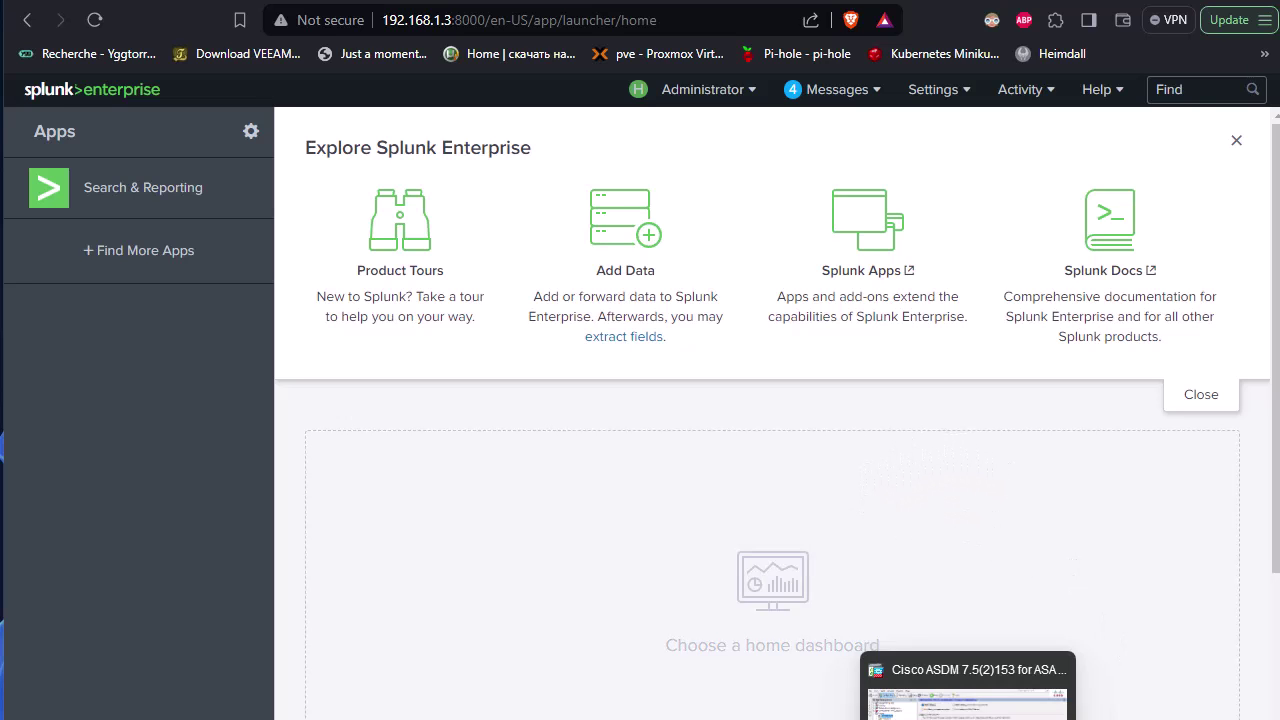
Re-authenticate ASDM to the ASA, then open Configuration's Logging Setup page.
click(980, 695)
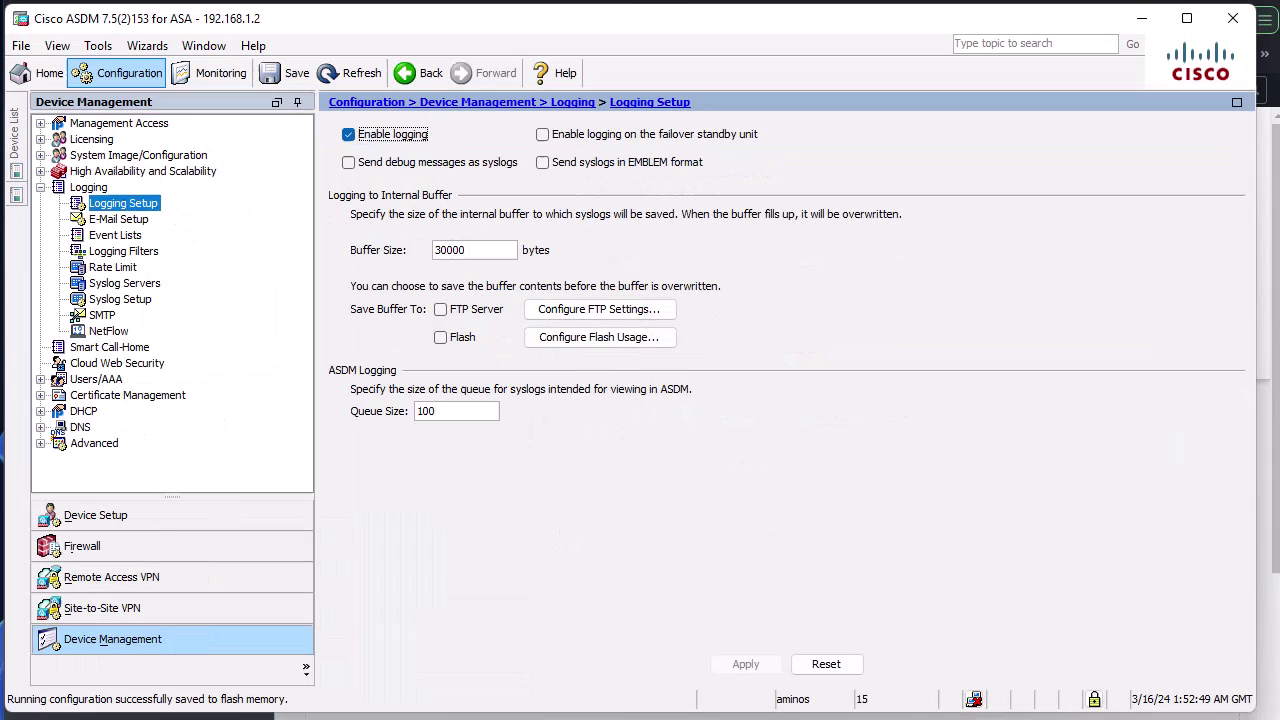
click(41, 75)
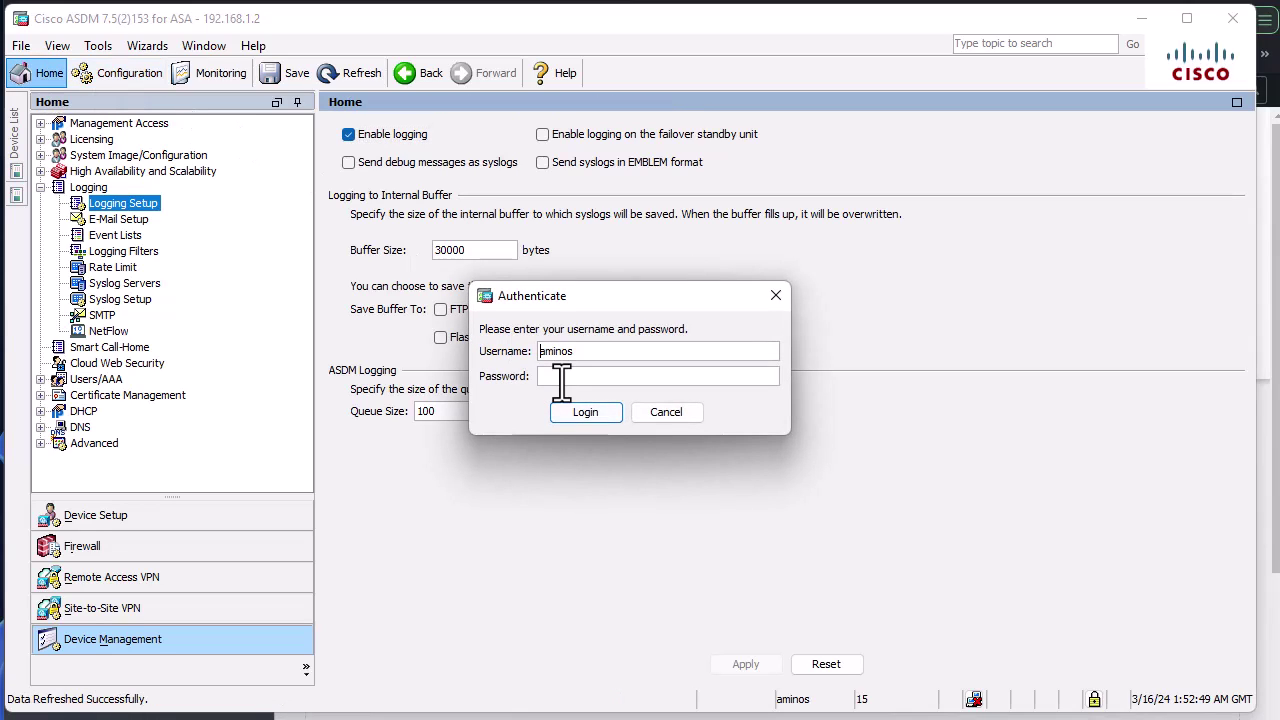
click(561, 376)
text(••••••••)
key(Return)
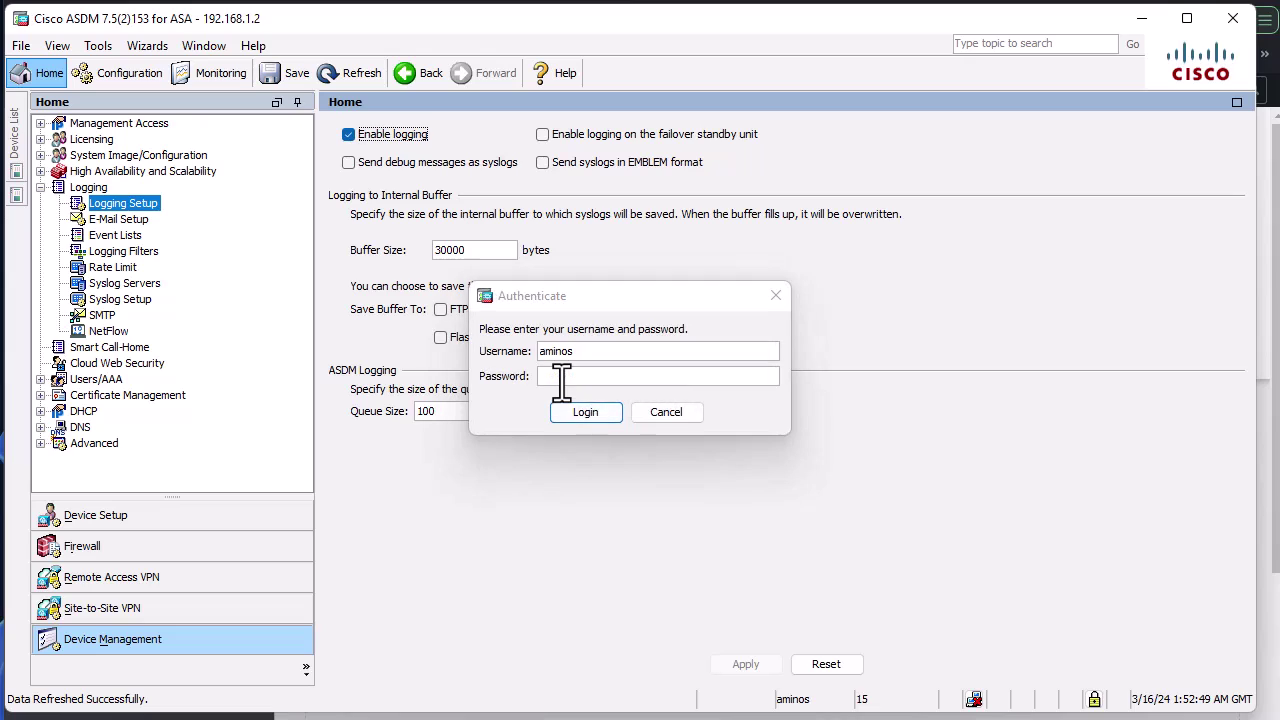
text(••••••••)
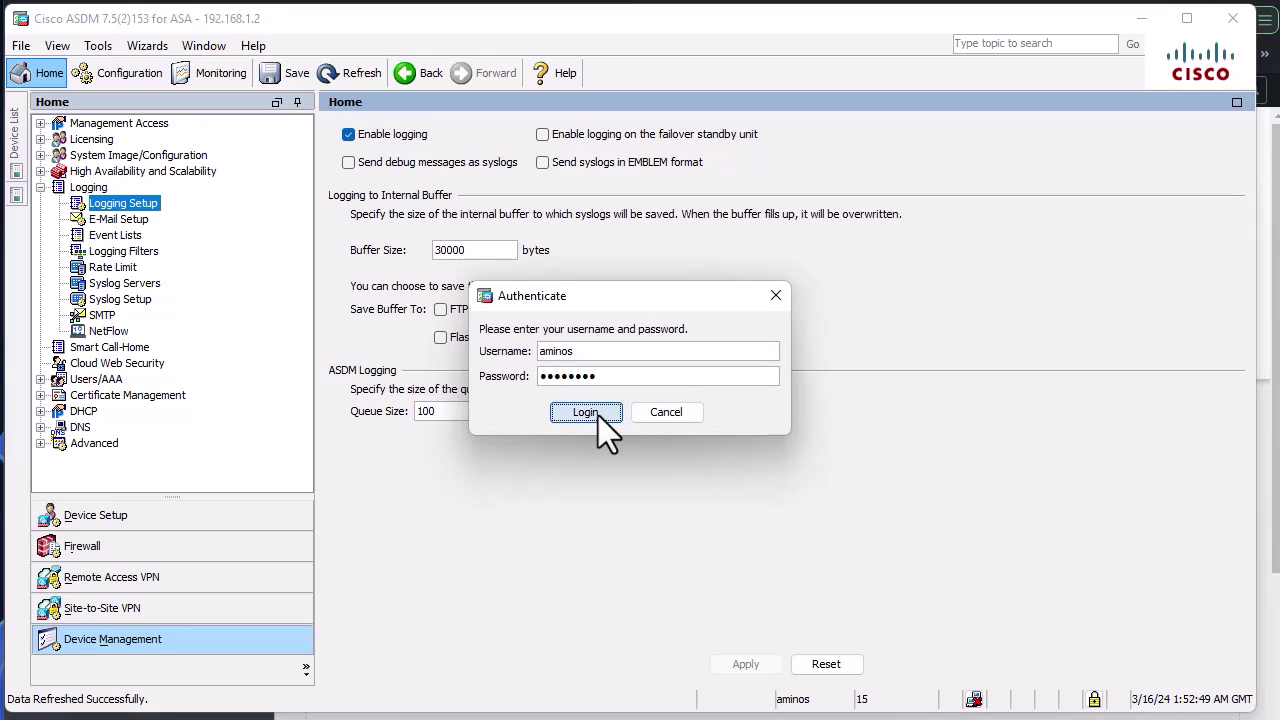
click(598, 415)
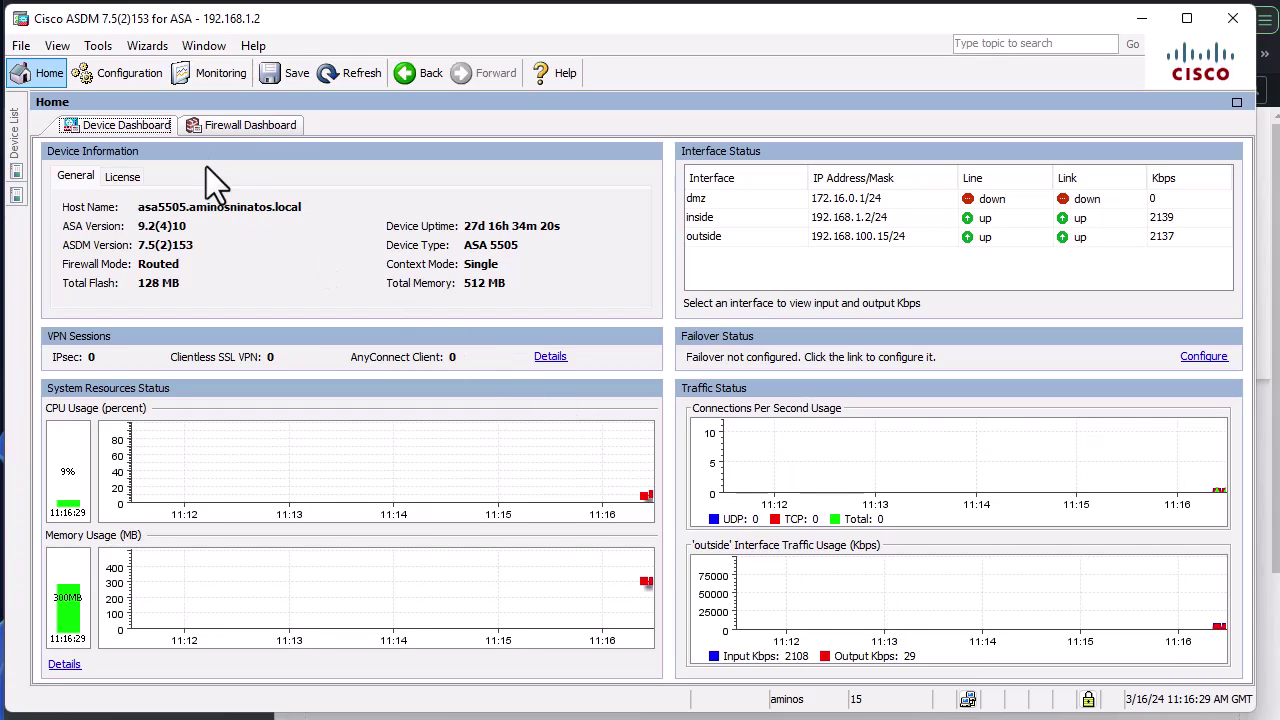
click(126, 73)
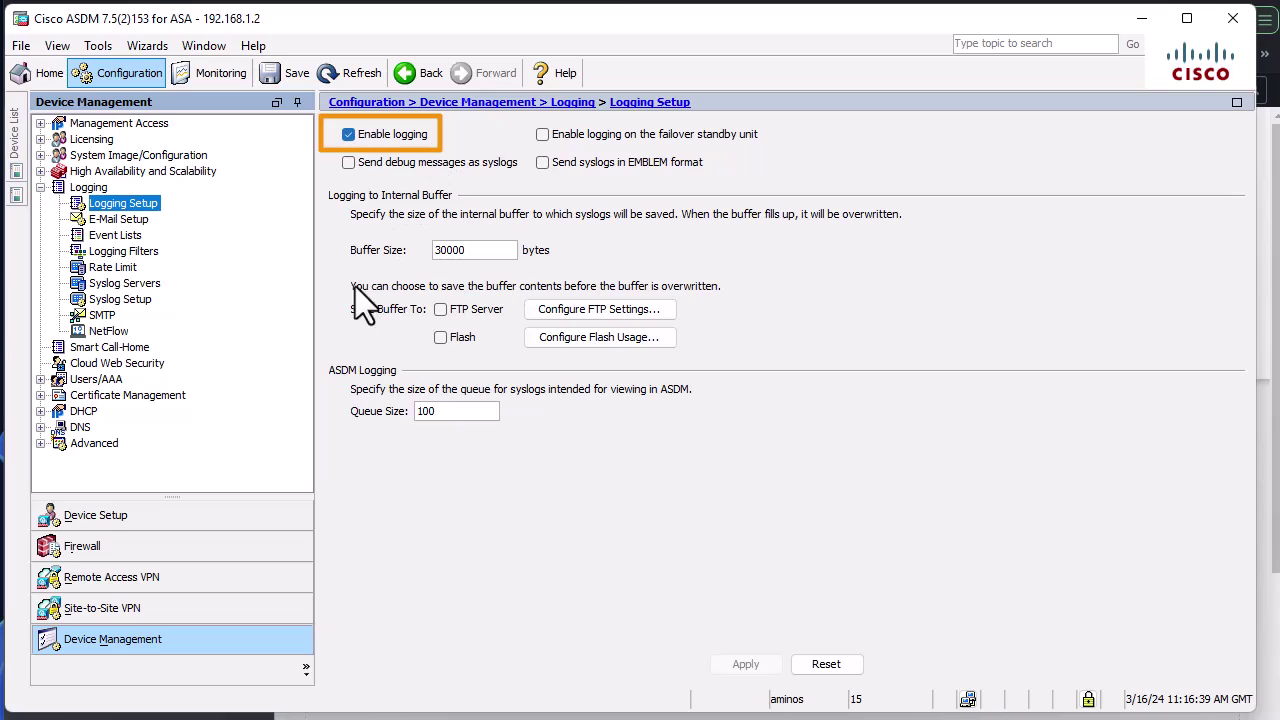
Add syslog server 192.168.1.3 on the inside interface using UDP port 514.
click(156, 285)
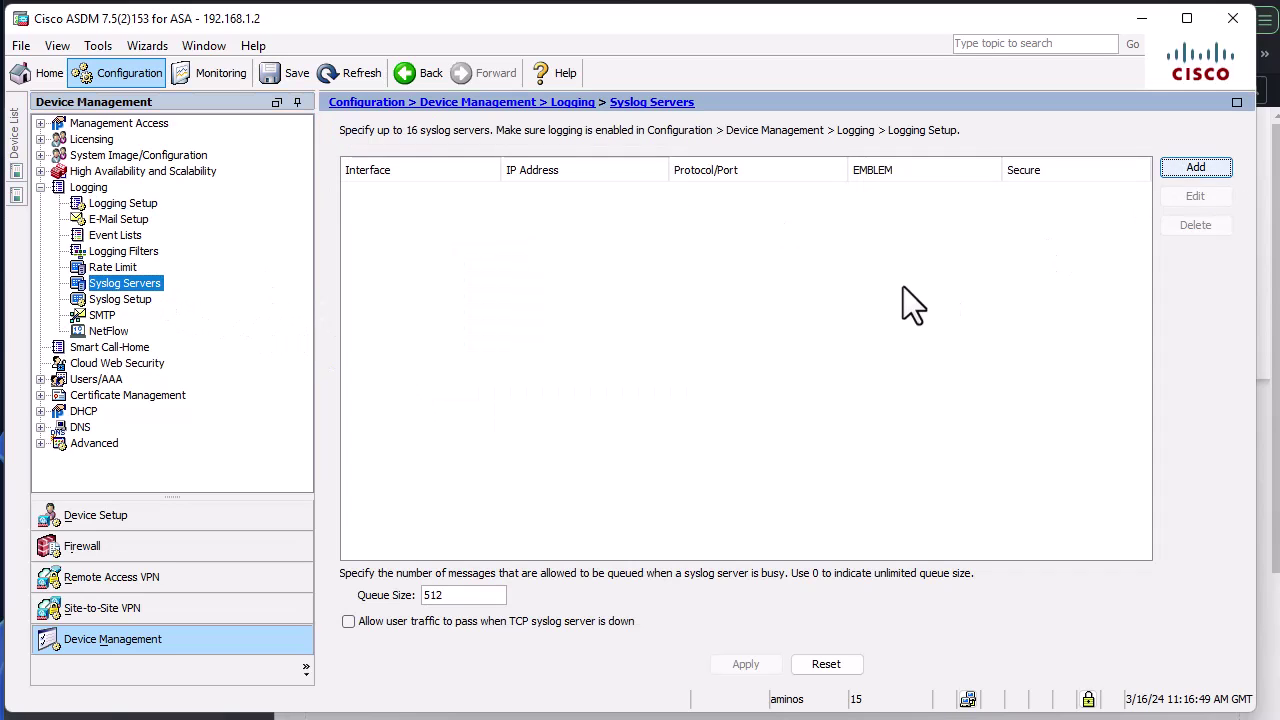
click(1182, 167)
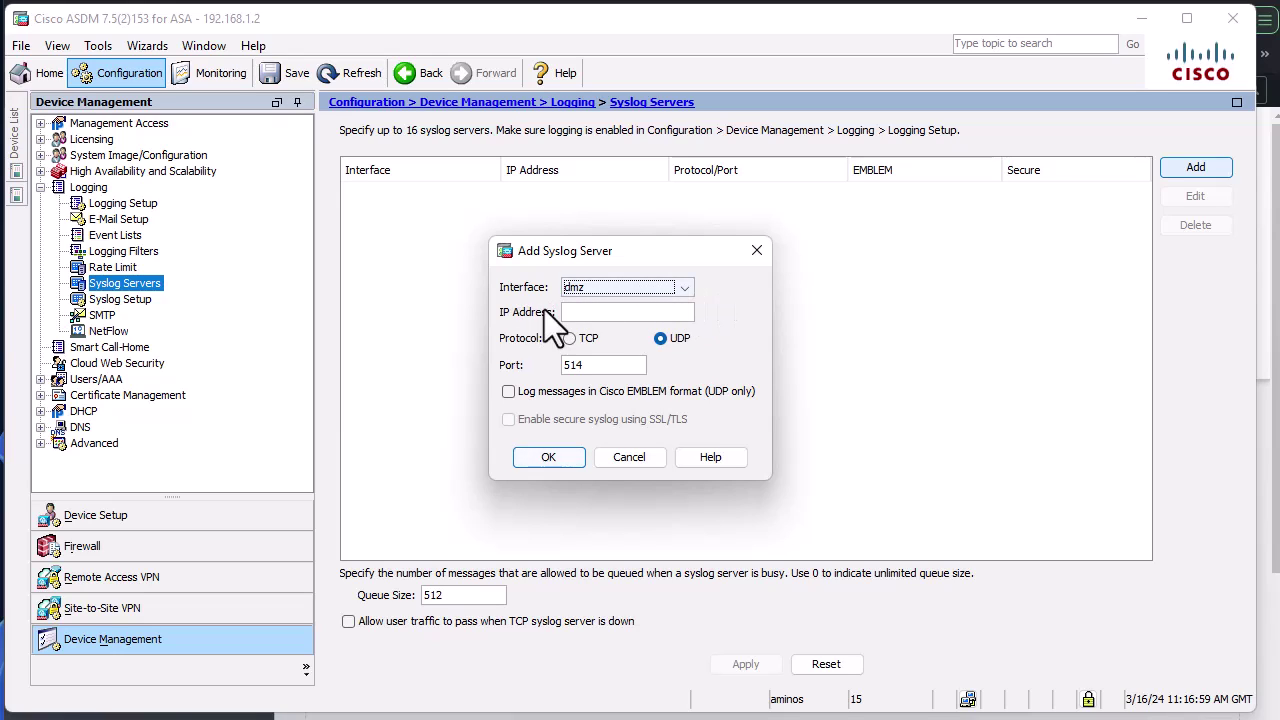
click(684, 287)
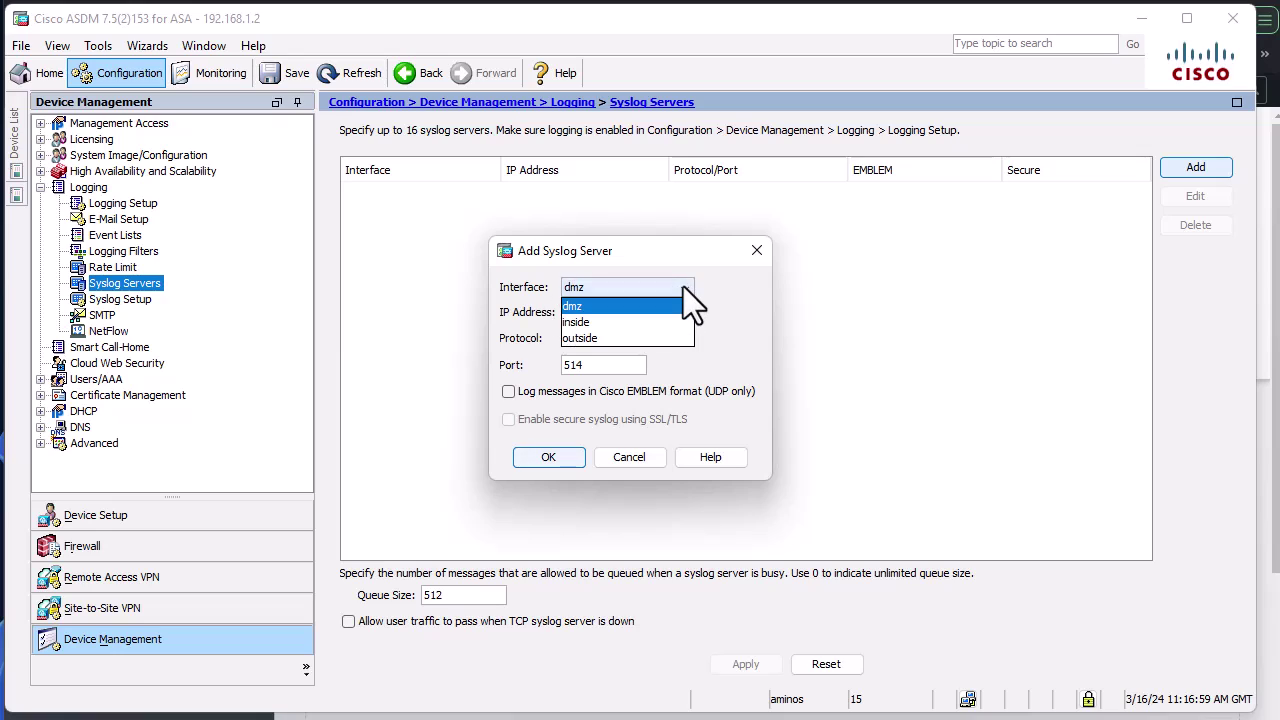
click(644, 322)
click(608, 313)
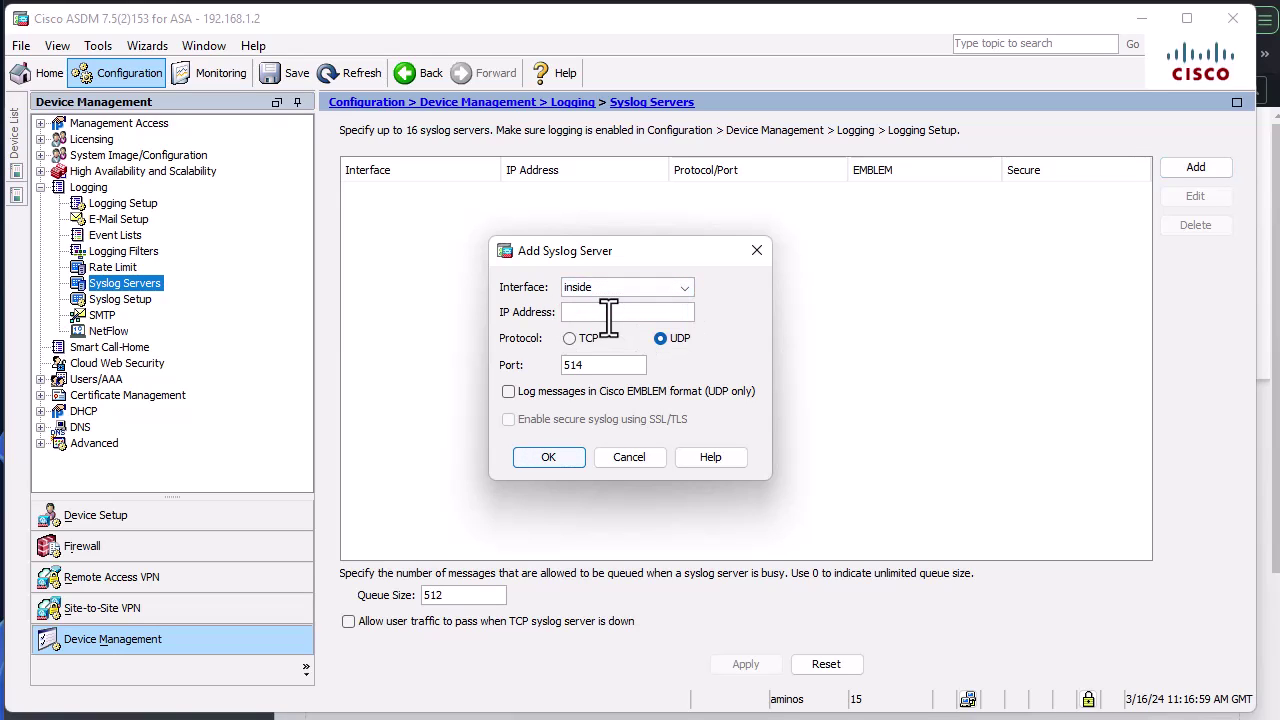
text(192.168.1.3)
click(542, 457)
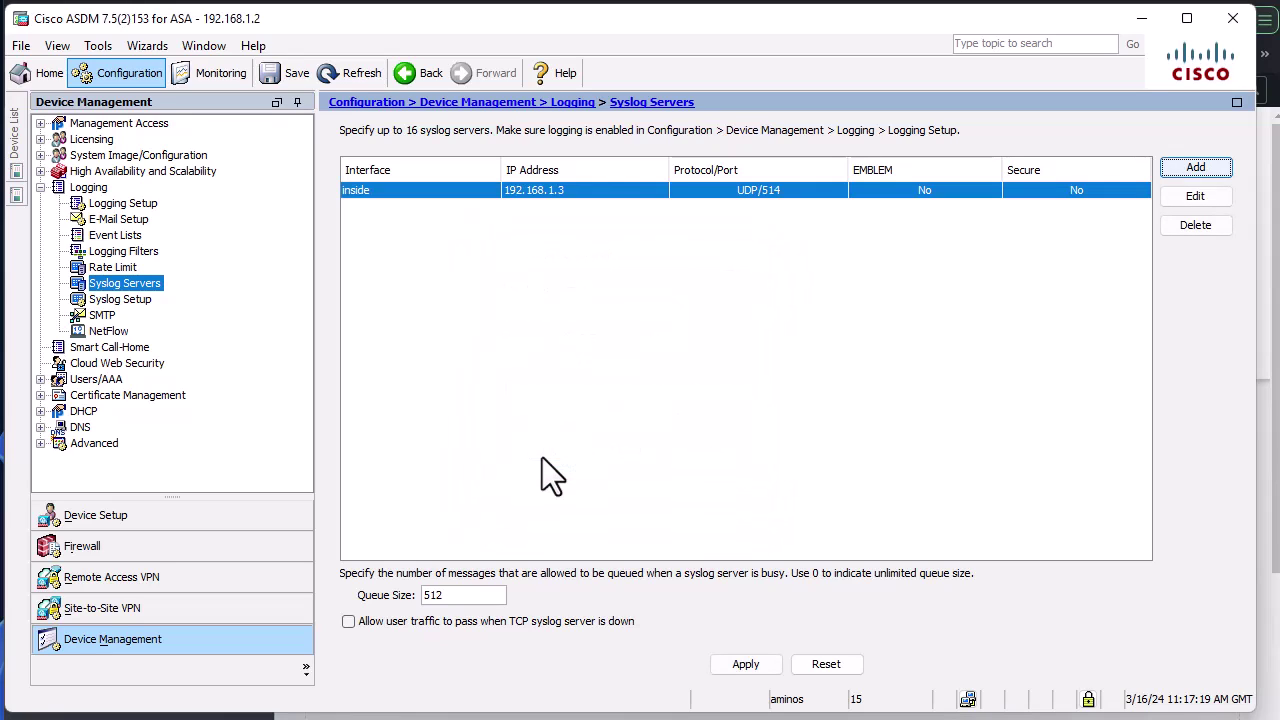
Send 'logging host inside 192.168.1.3' to the ASA, then save it to flash with 'write mem'.
click(756, 662)
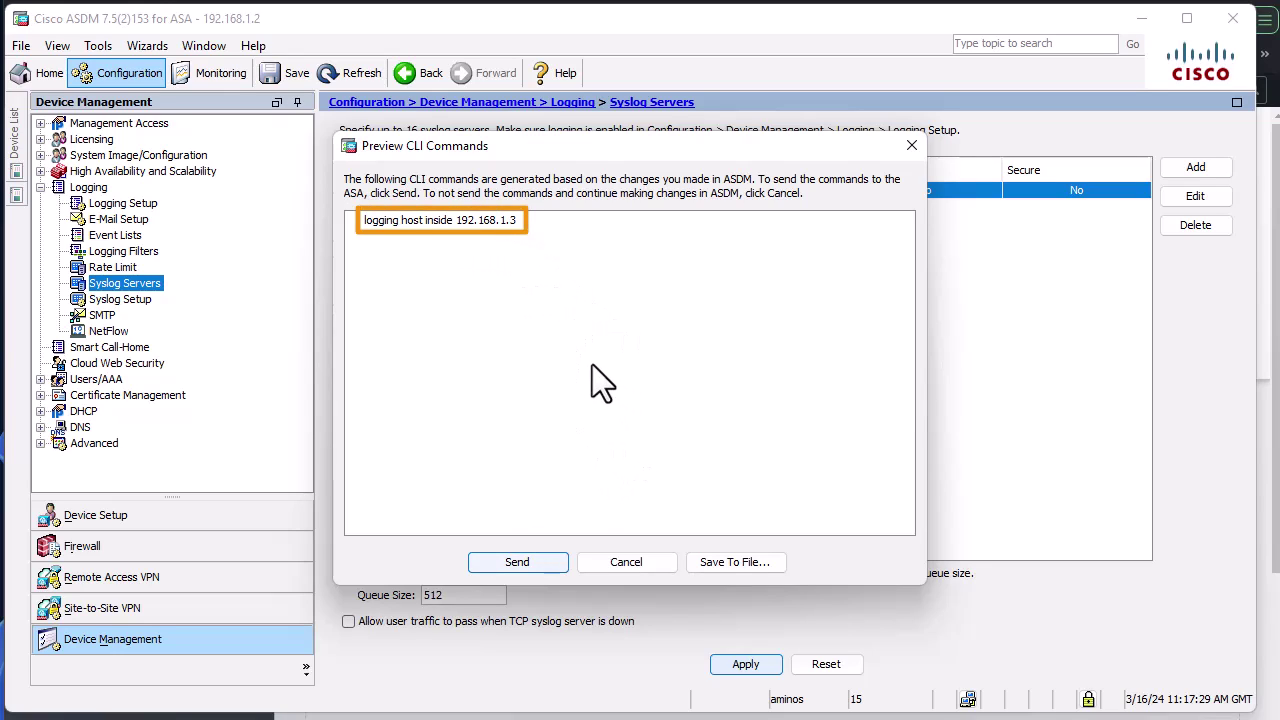
click(530, 563)
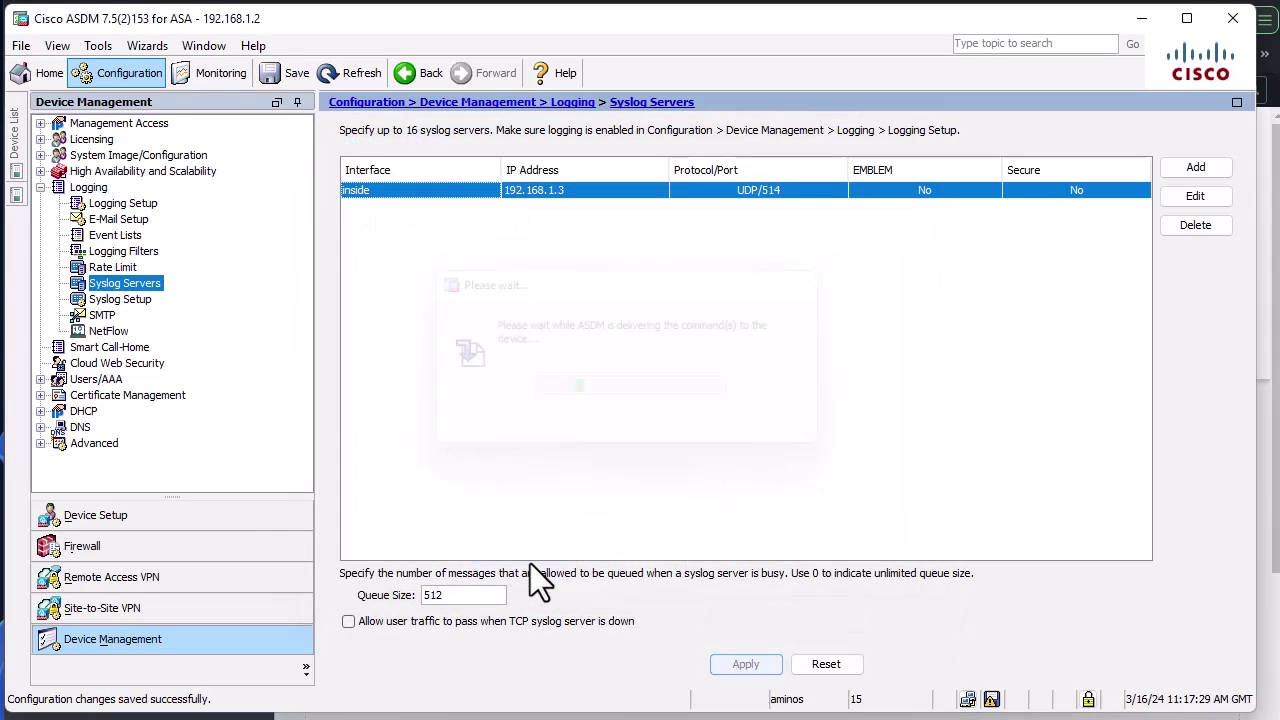
click(274, 76)
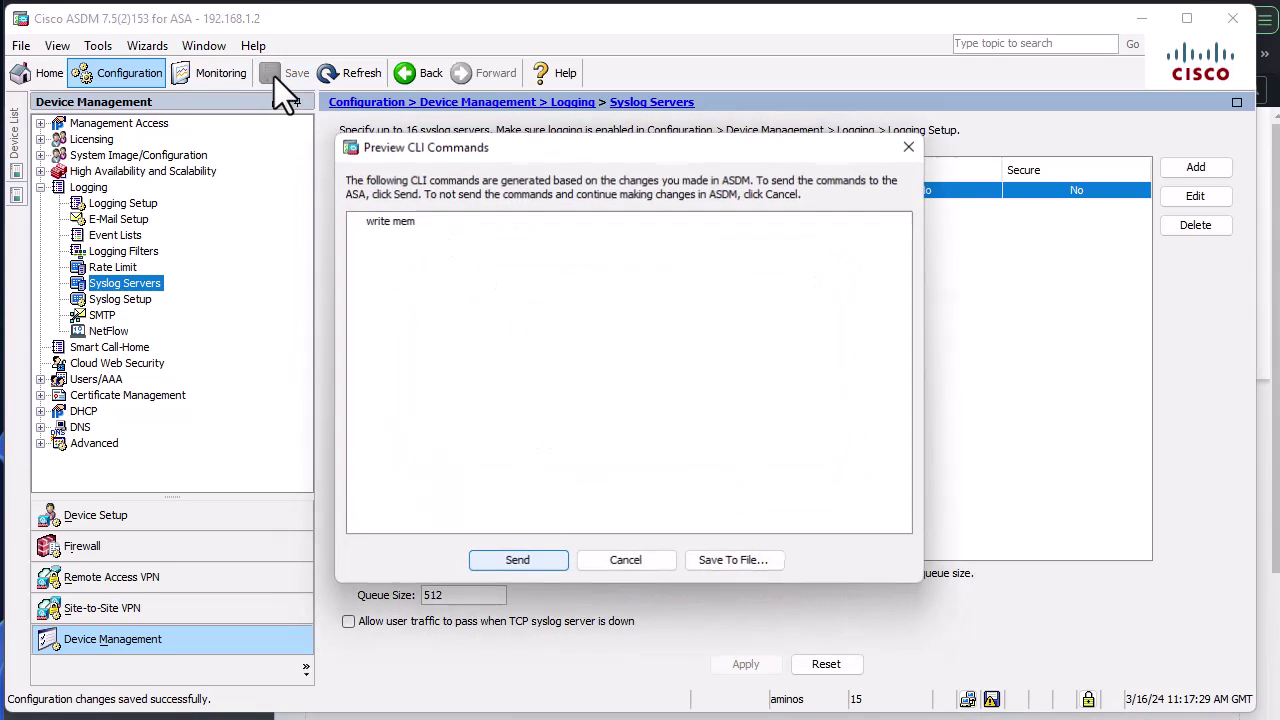
click(526, 559)
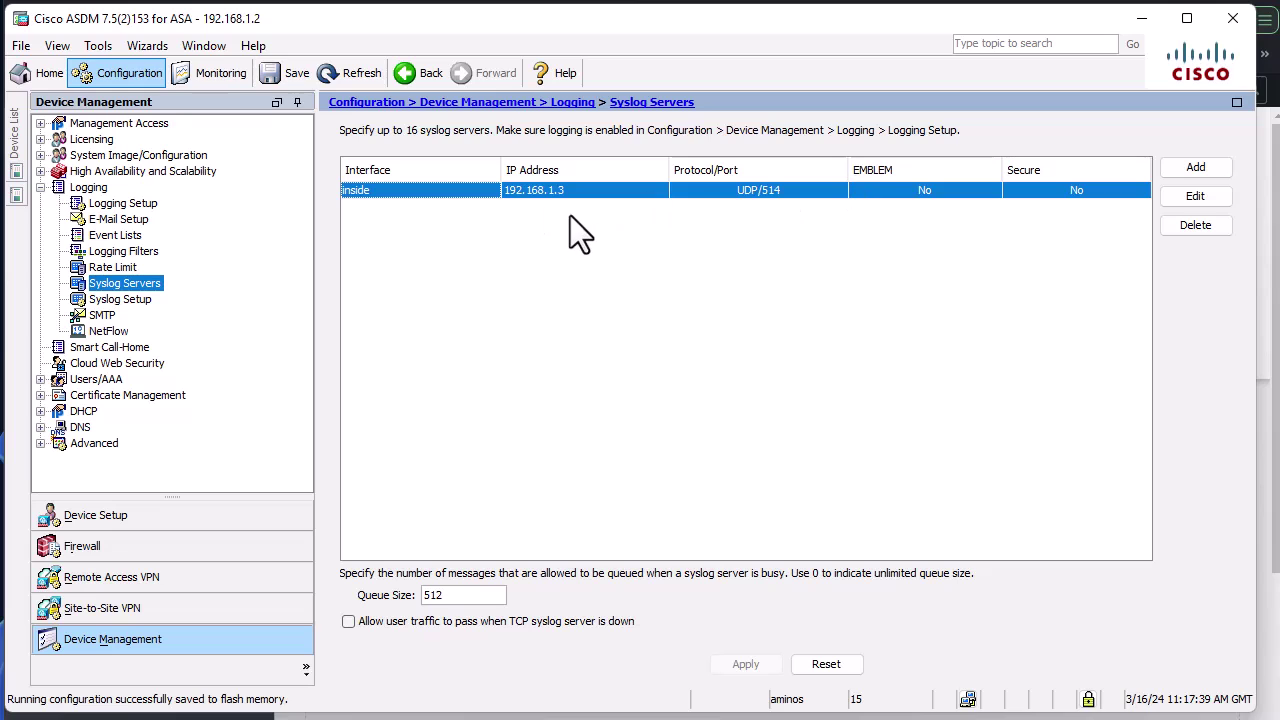
Switch Splunk's licensing group from Enterprise Trial to Free license and save the change.
click(1143, 19)
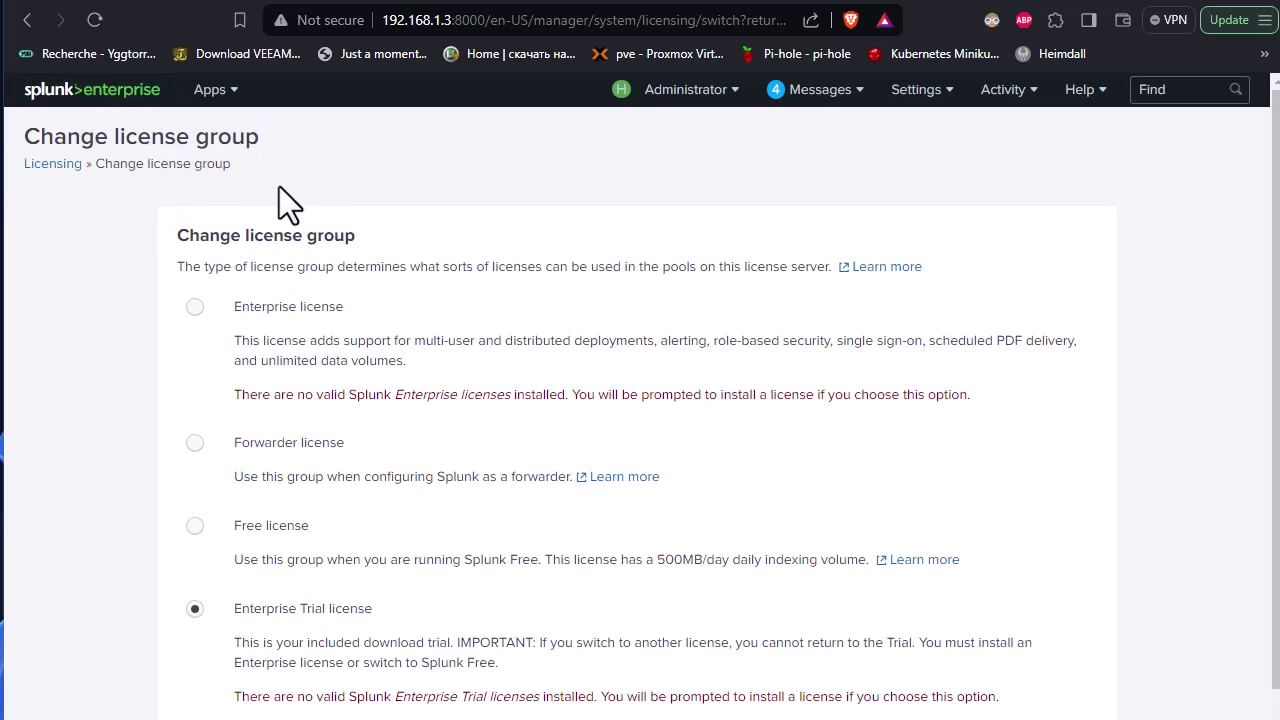
scroll(605, 375, down, 2)
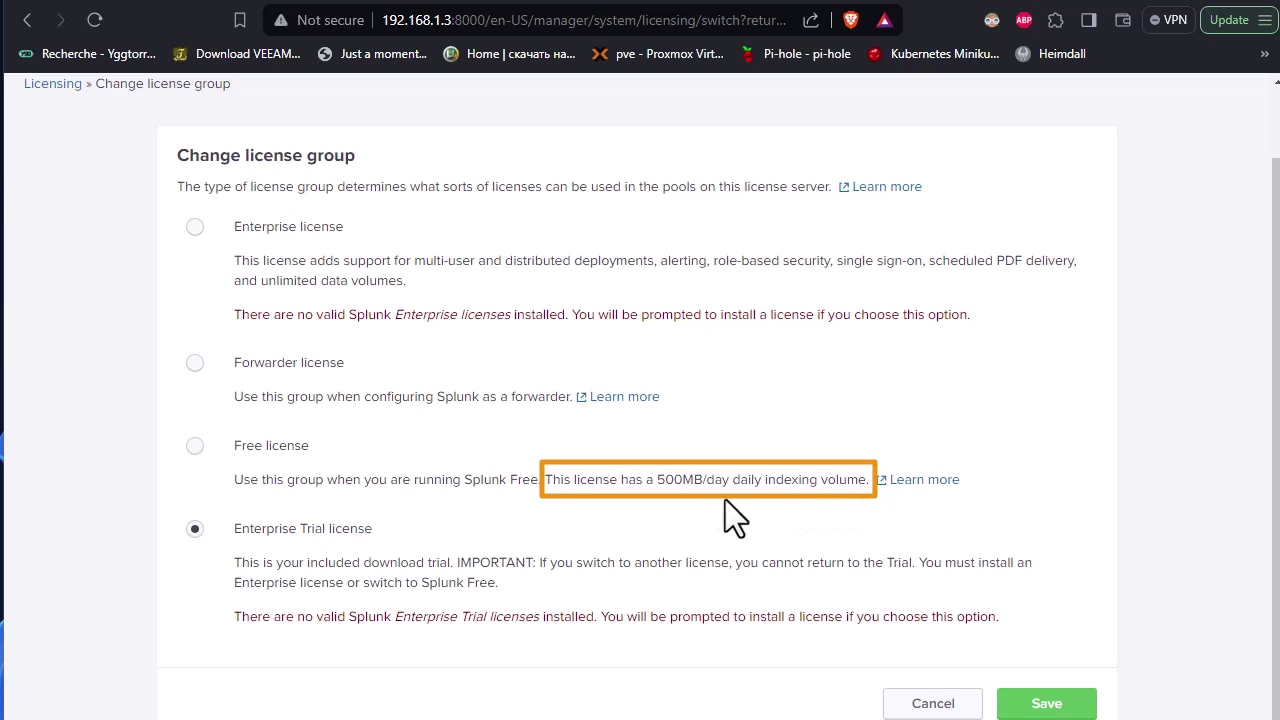
click(195, 446)
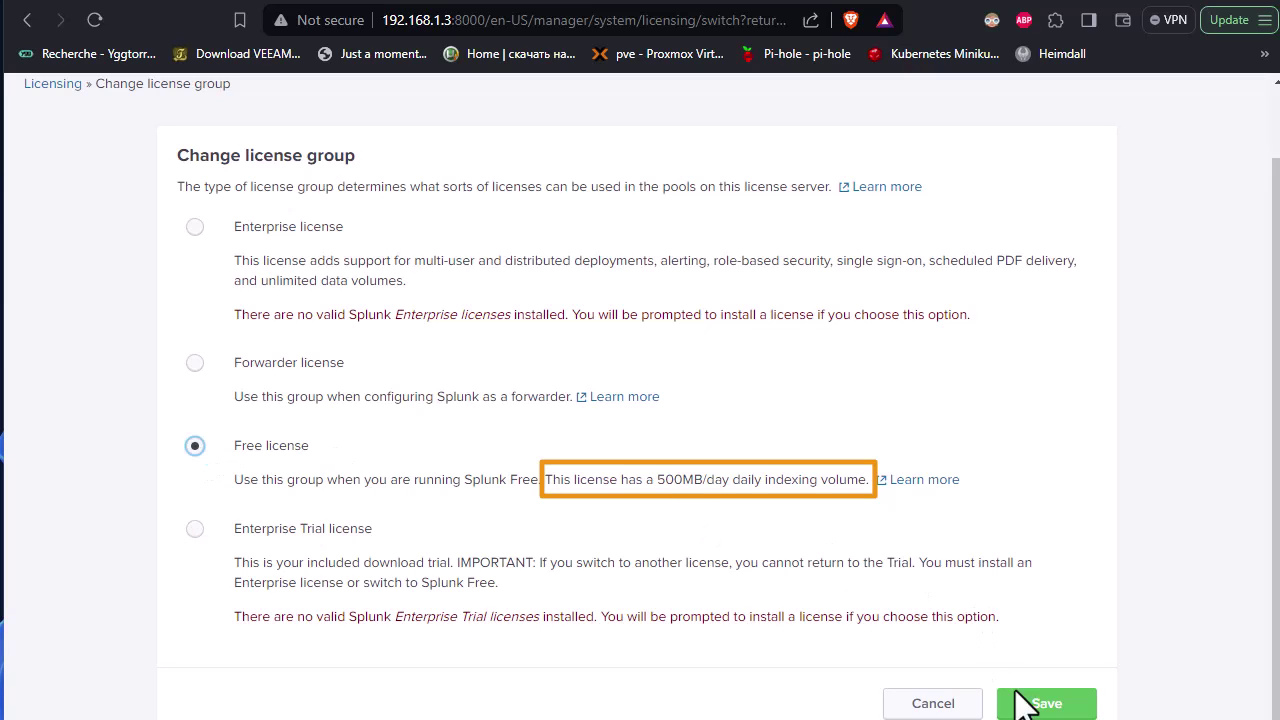
click(1046, 703)
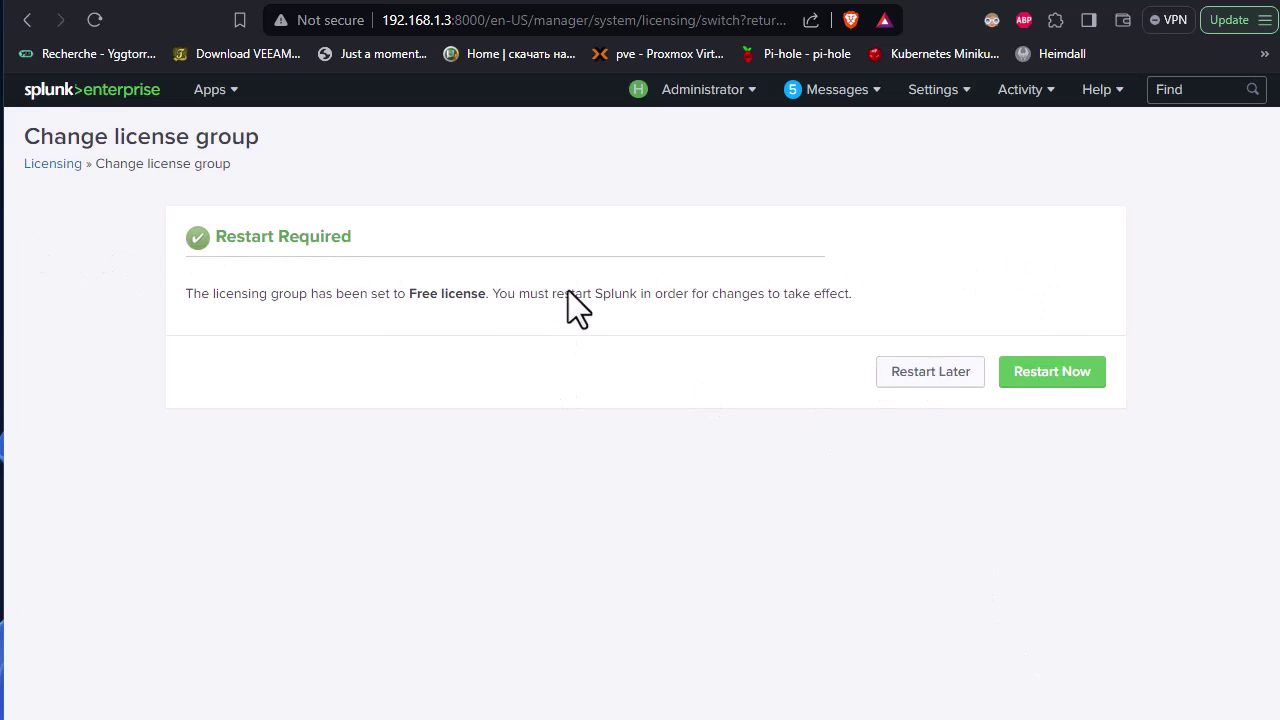
Restart Splunk now, then trim the stale URL after the port to reload the launcher home page.
click(1052, 372)
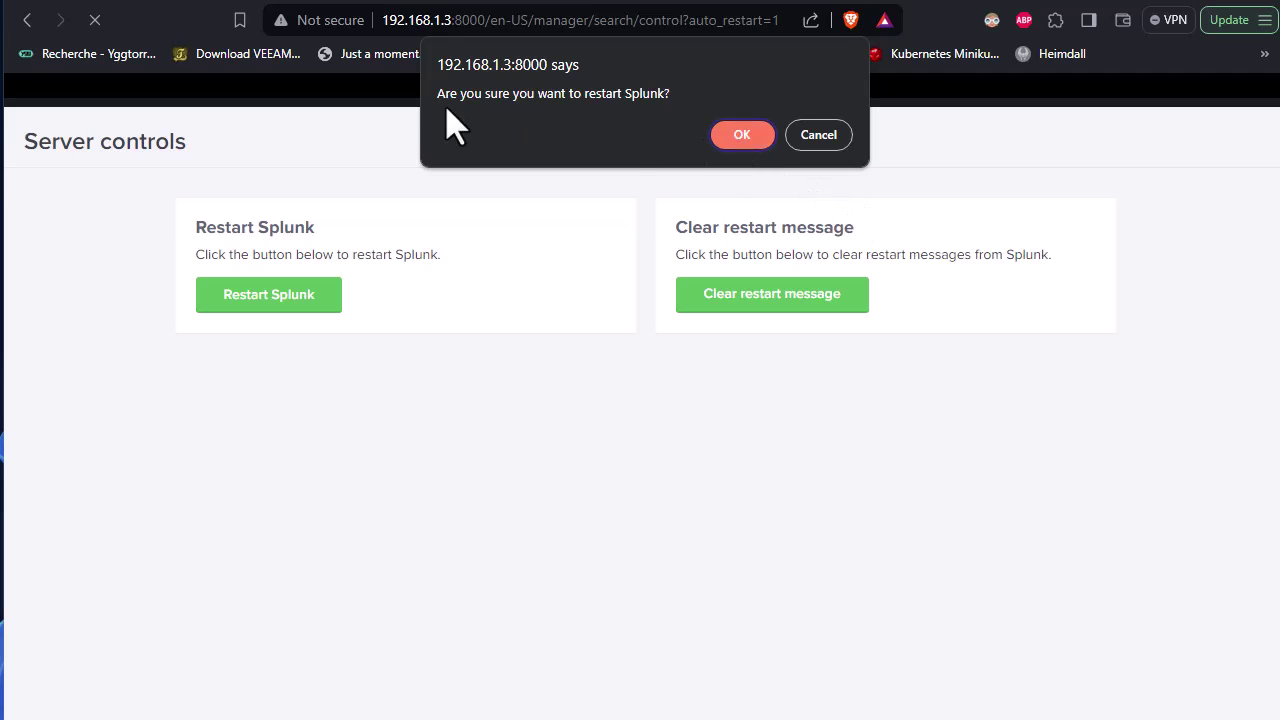
click(726, 134)
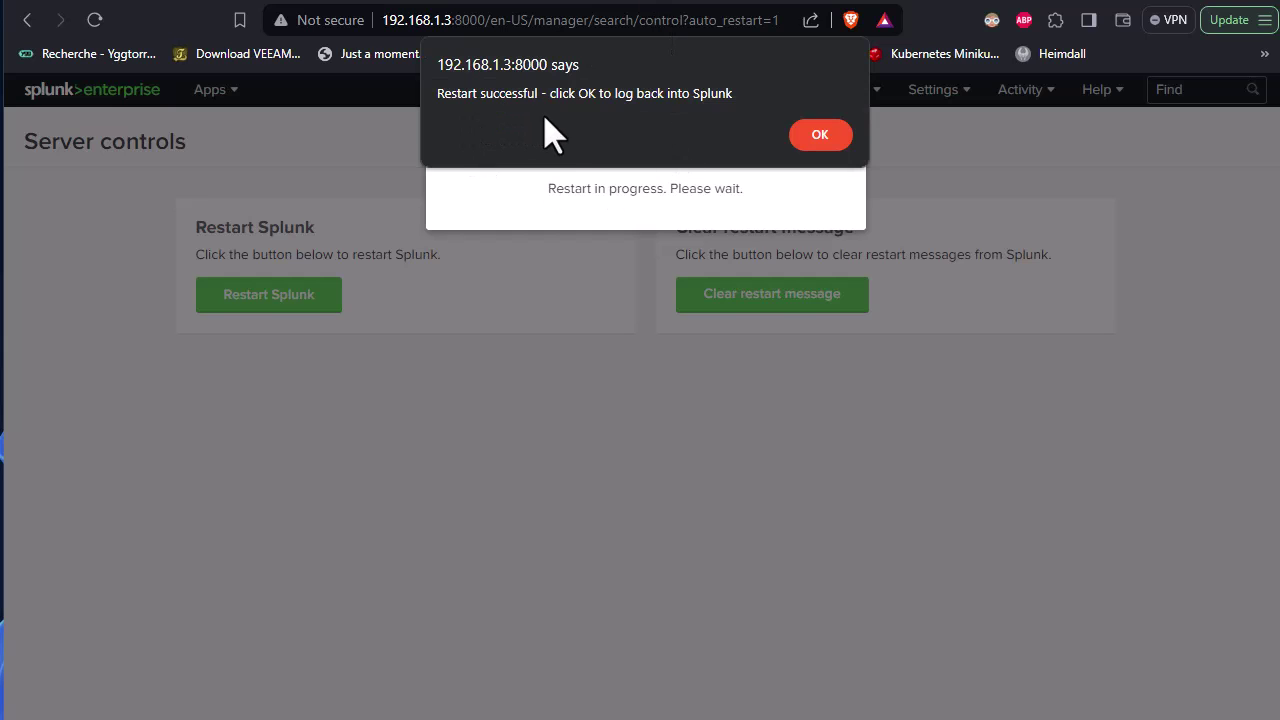
click(820, 135)
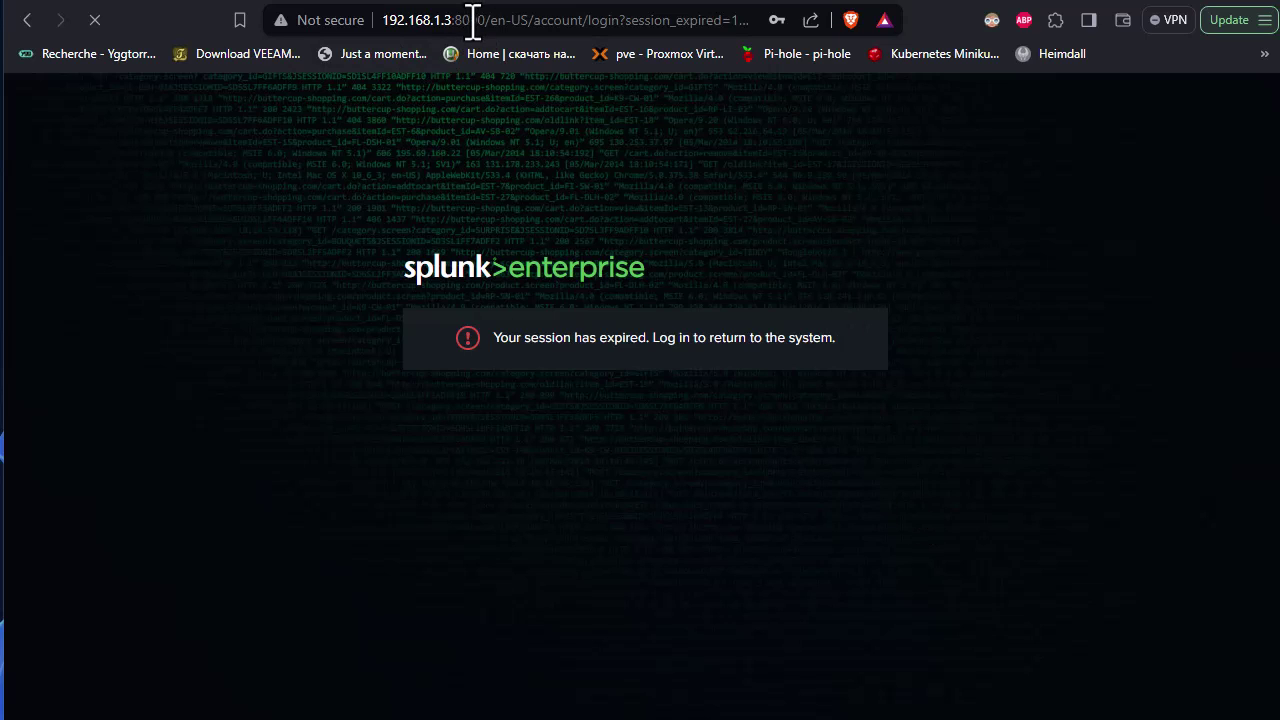
drag(497, 20, 997, 24)
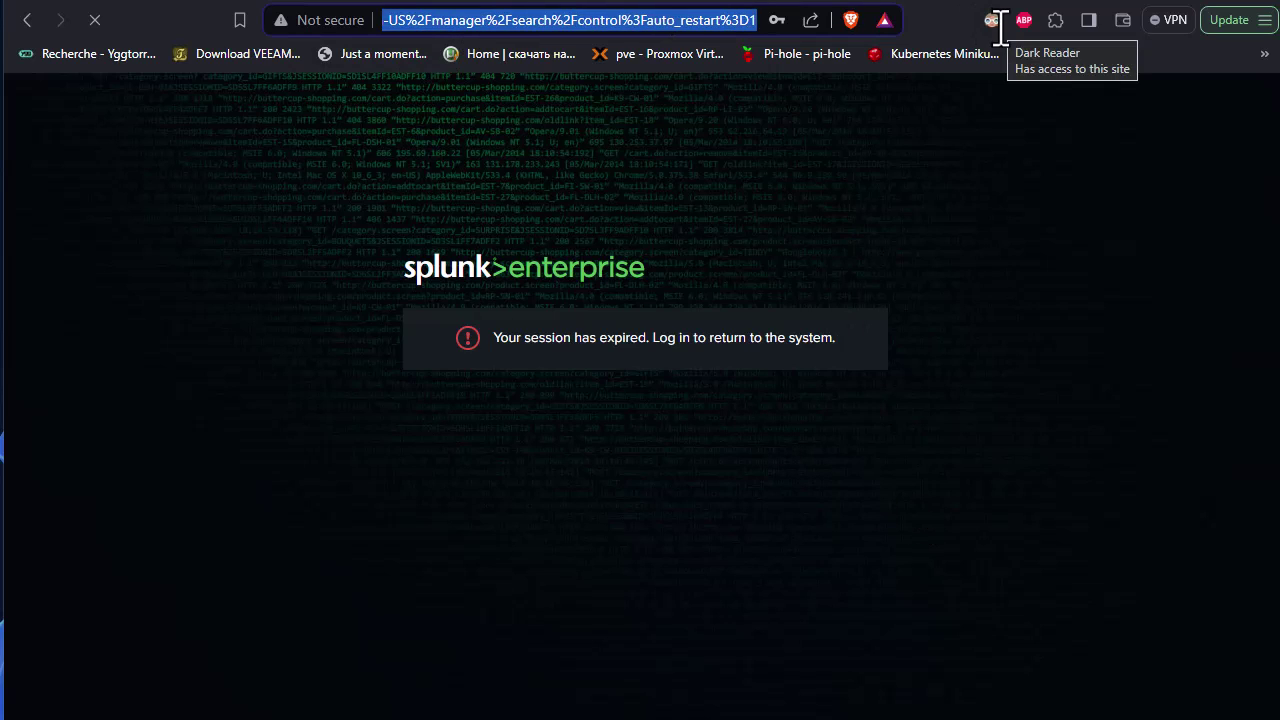
key(BackSpace)
key(BackSpace)
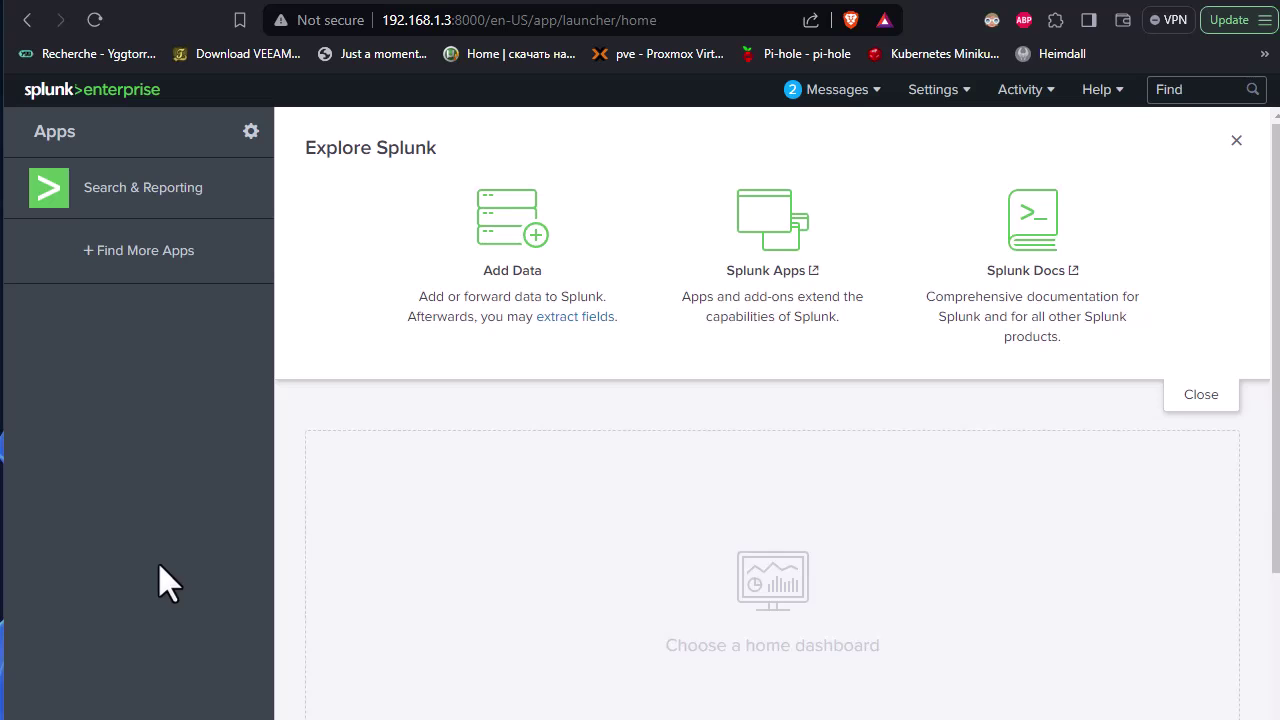
Go to Settings > Data inputs to list the local input types.
click(955, 96)
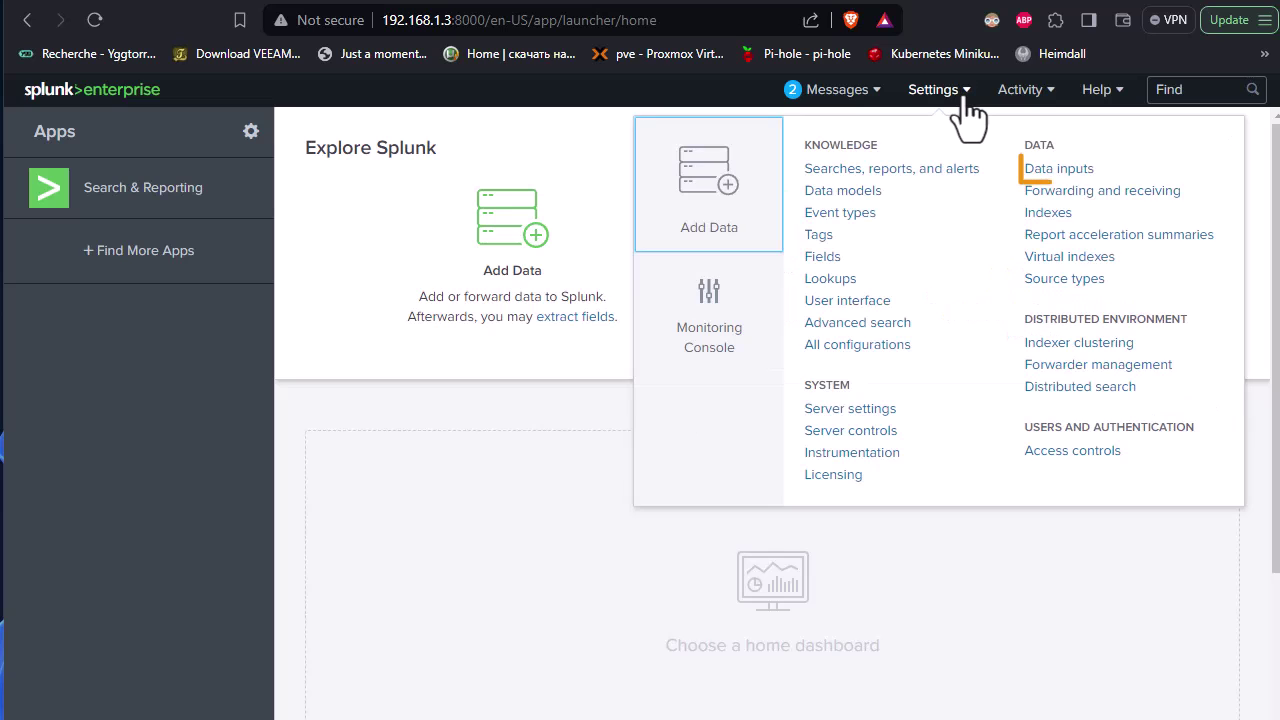
click(1078, 170)
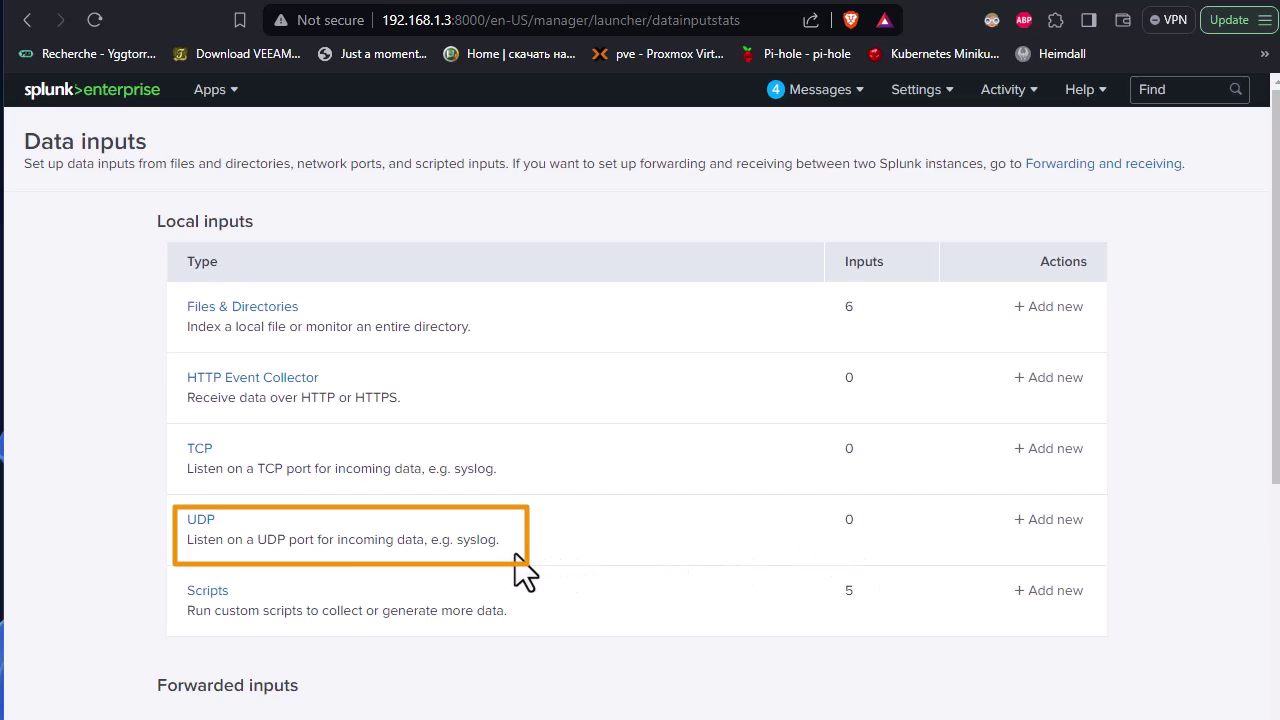
Add a new UDP input on port 514 and continue to the Input Settings step.
click(1040, 524)
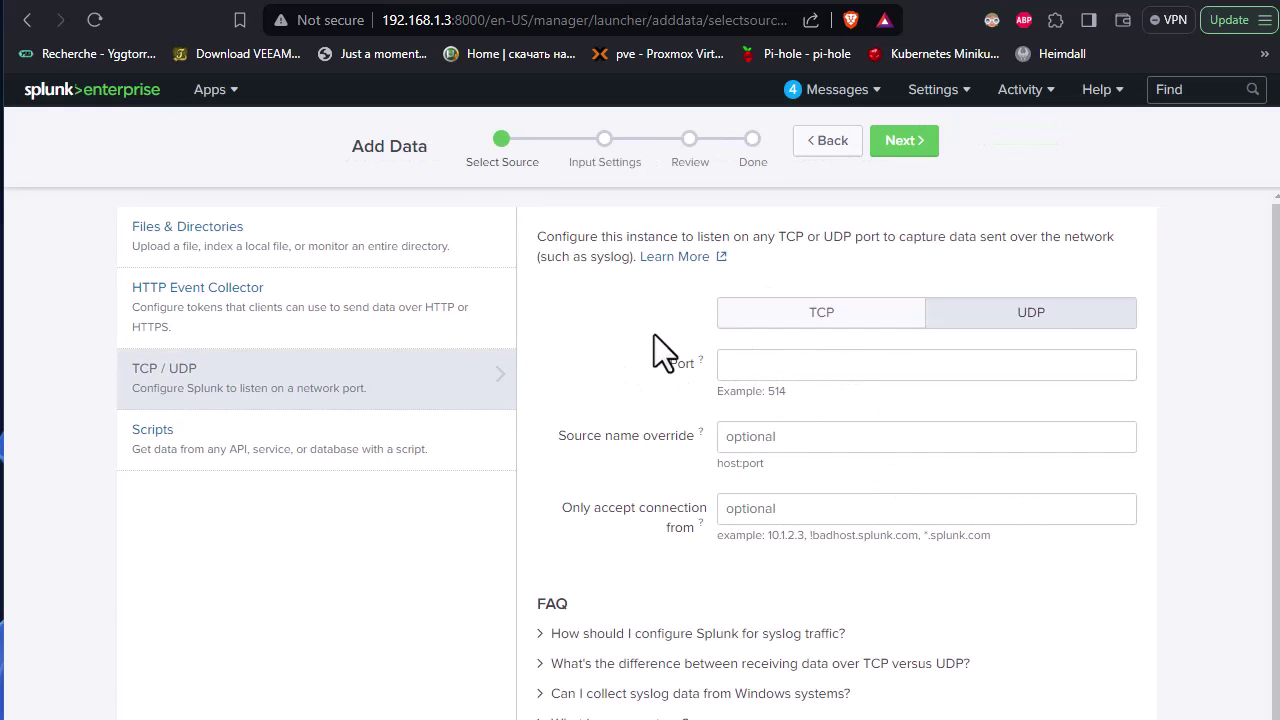
click(780, 363)
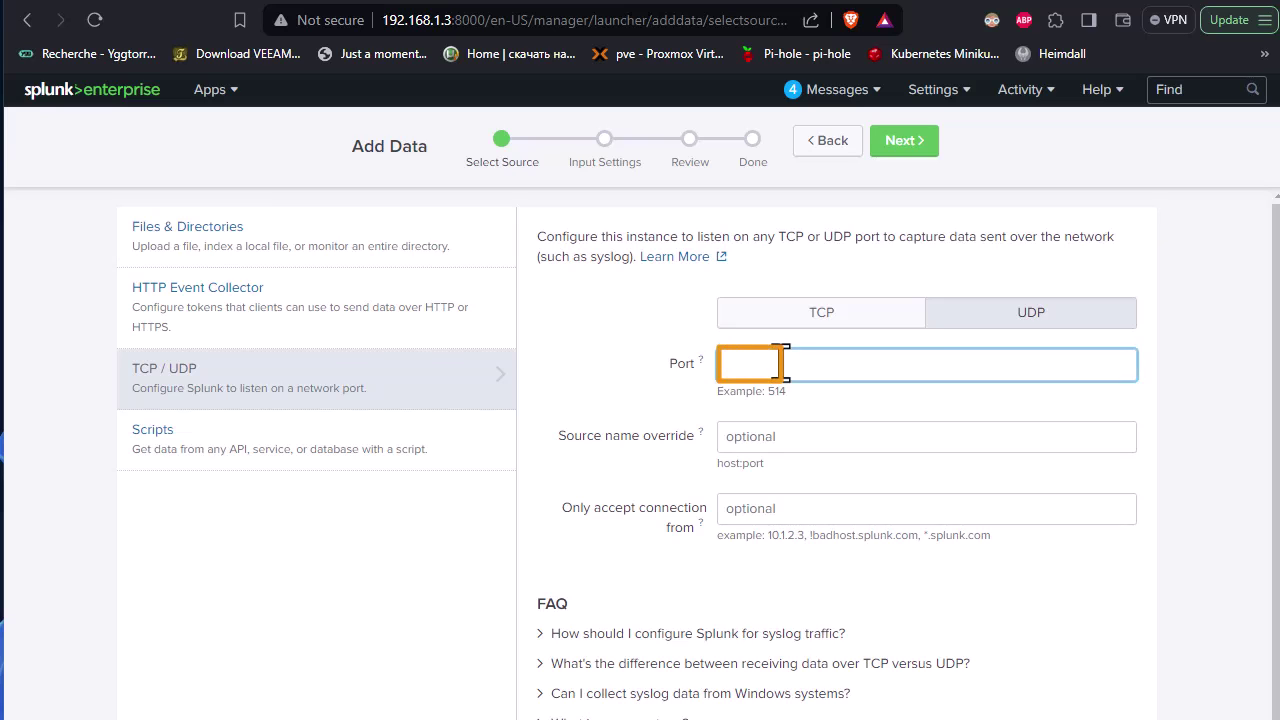
text(514)
scroll(843, 520, down, 1)
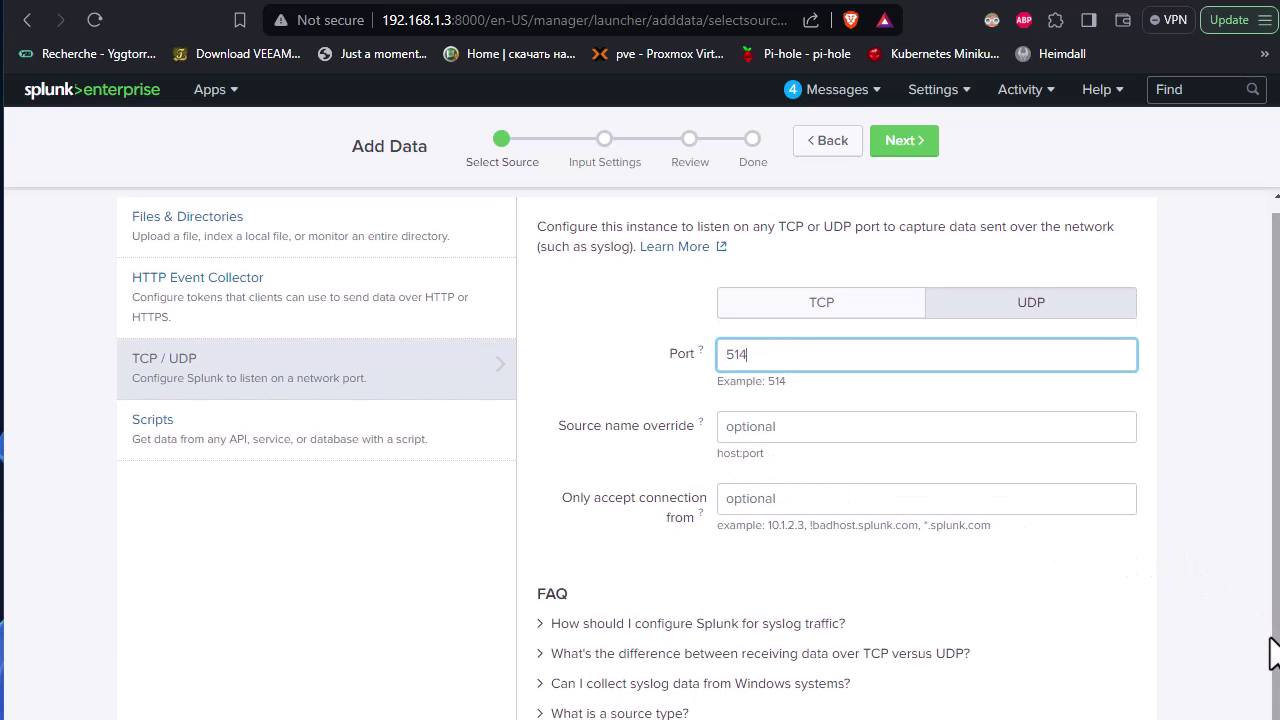
click(904, 150)
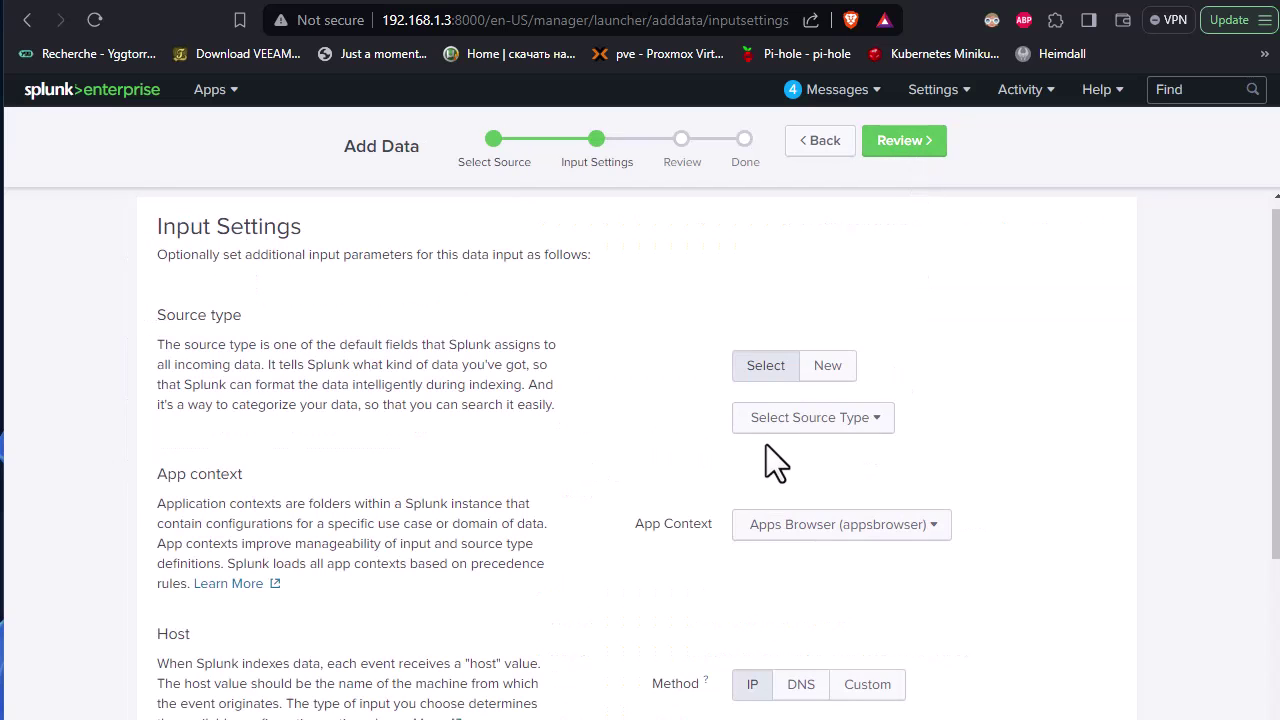
Filter source types by 'cisco' and choose cisco:asa for the new UDP input.
click(880, 422)
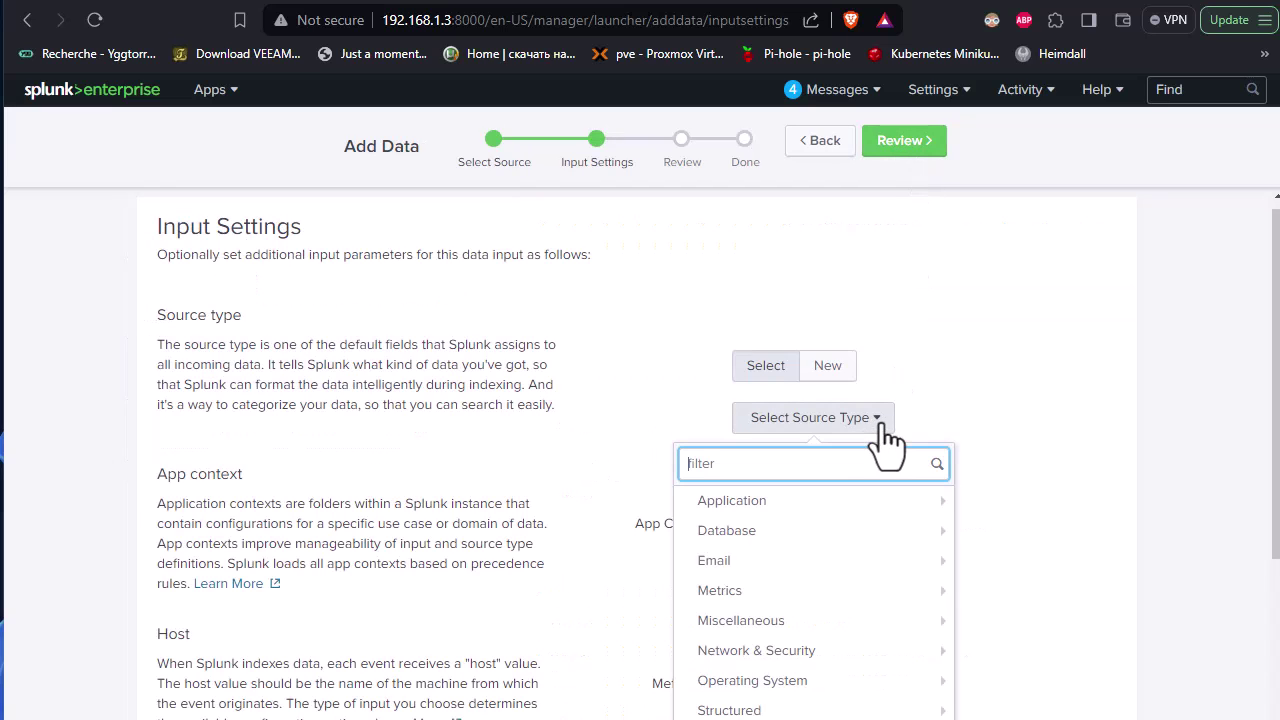
text(cisco)
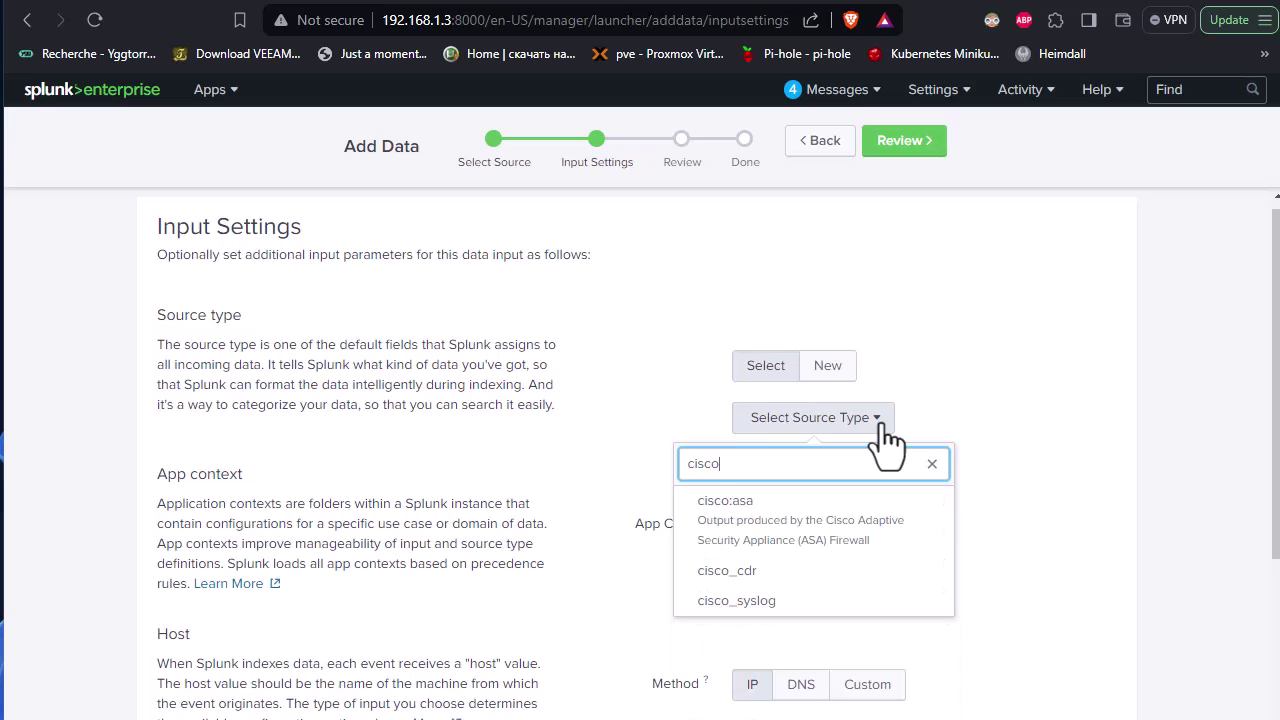
click(774, 532)
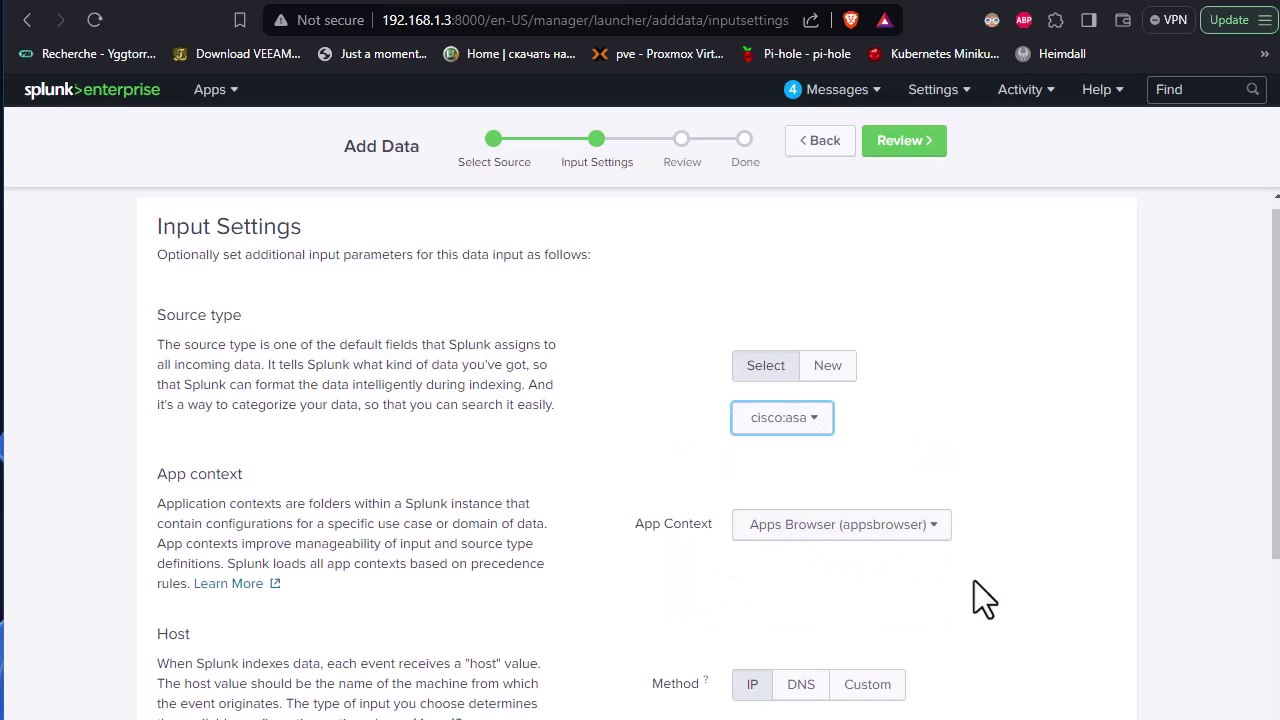
scroll(1092, 592, down, 3)
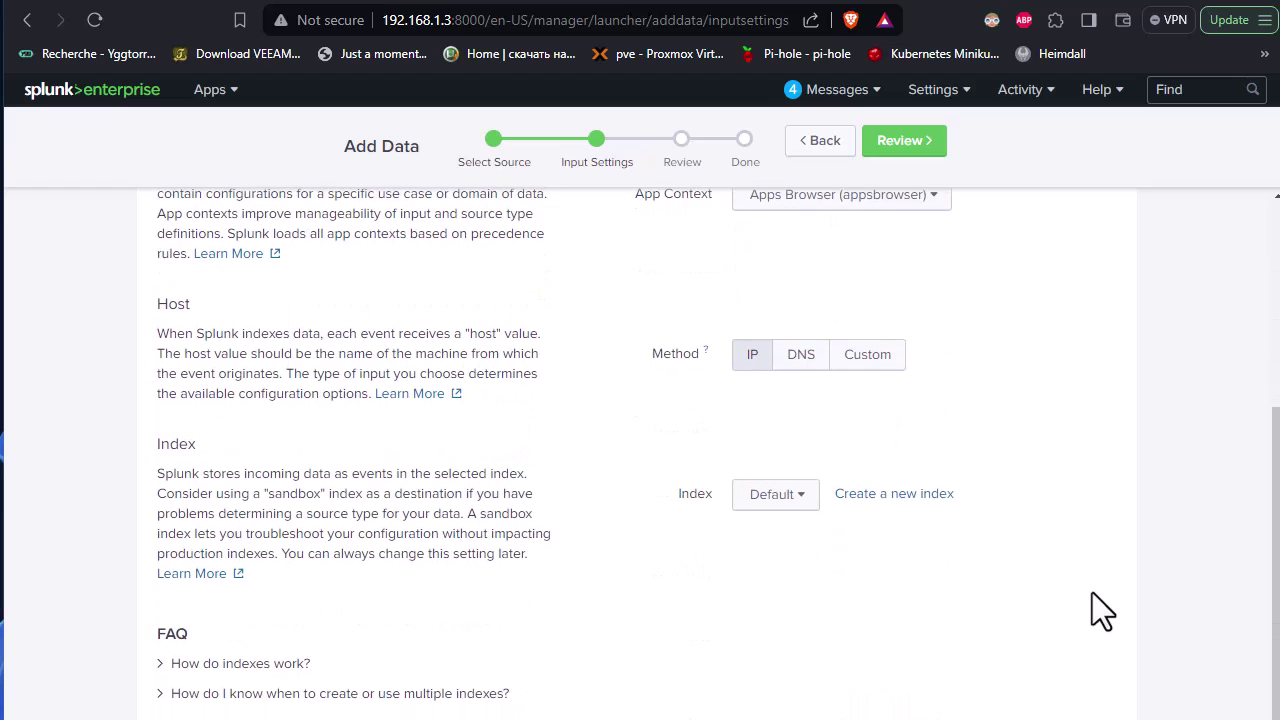
scroll(1092, 592, up, 3)
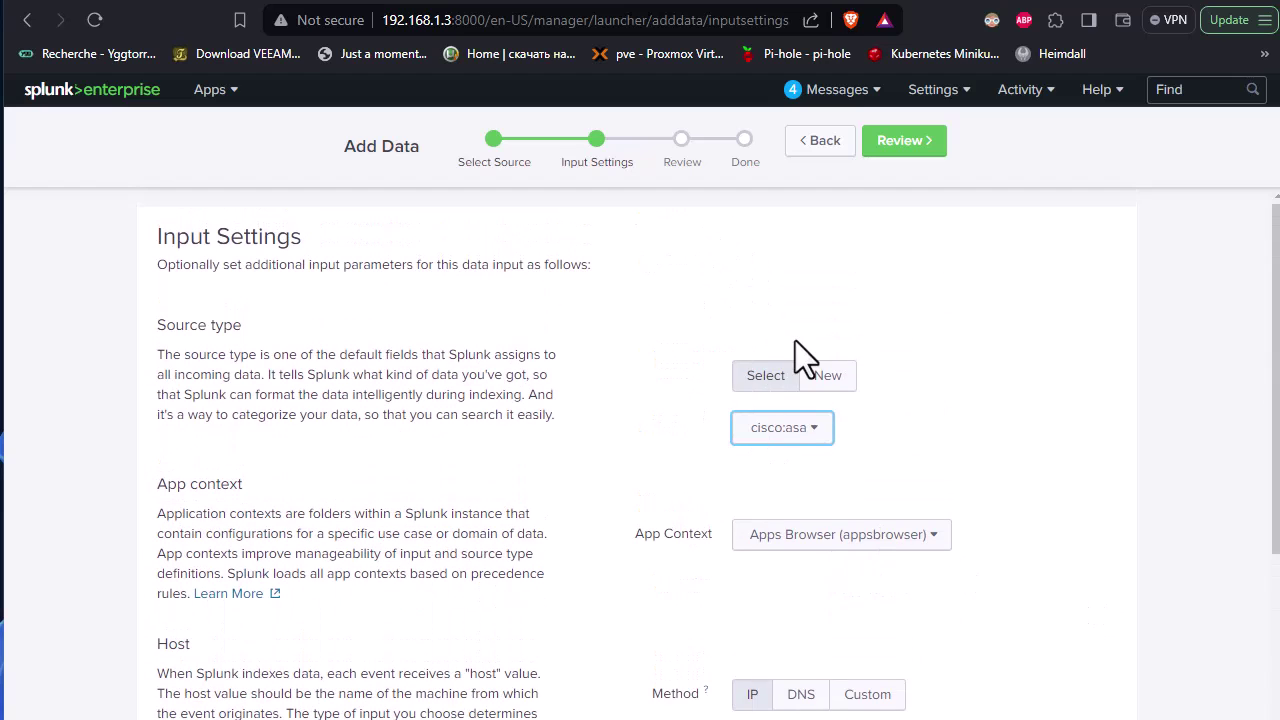
Review the UDP 514 input with cisco:asa source type and submit it.
click(912, 142)
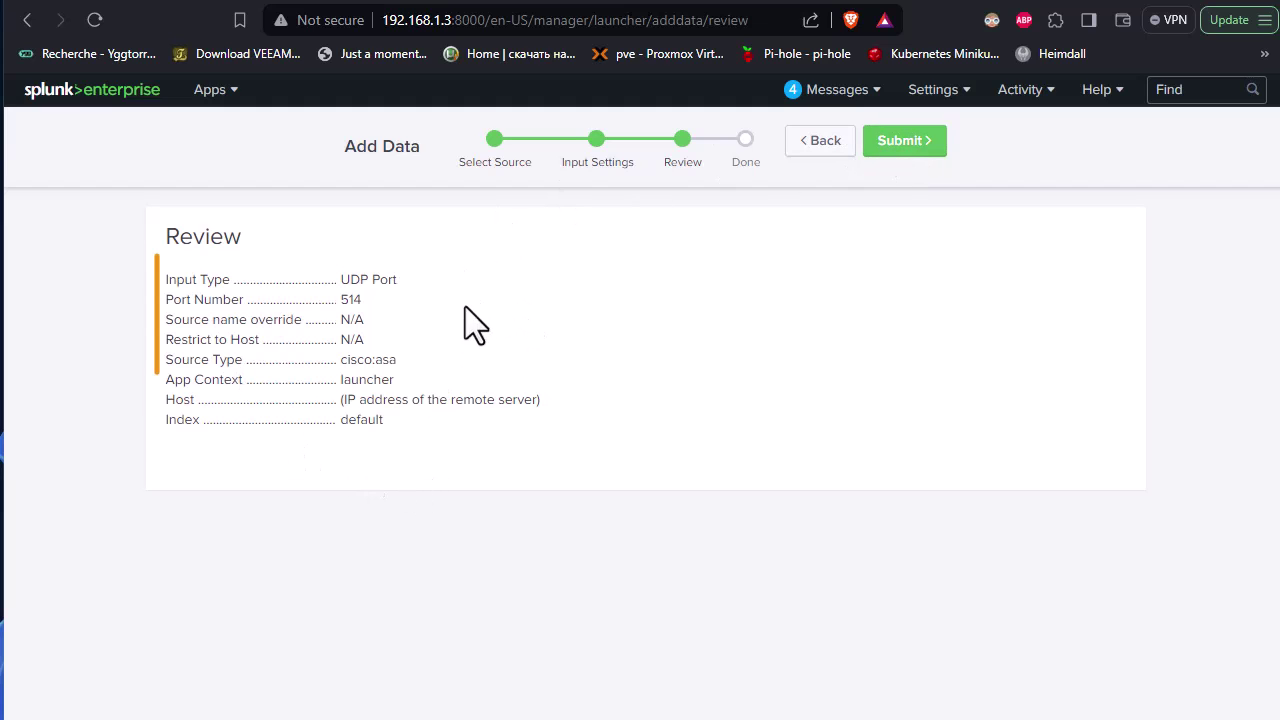
click(905, 141)
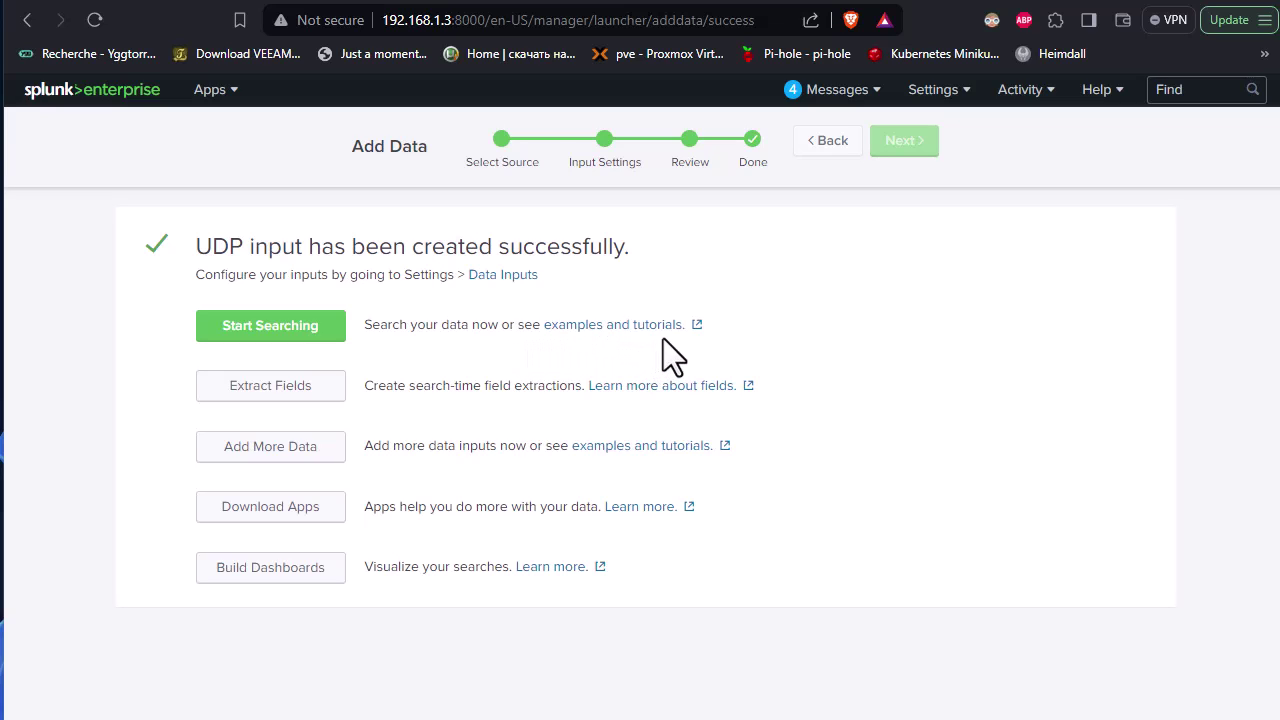
Start searching source udp:514 and browse the 2,563 cisco:asa events from host 192.168.1.2.
click(272, 326)
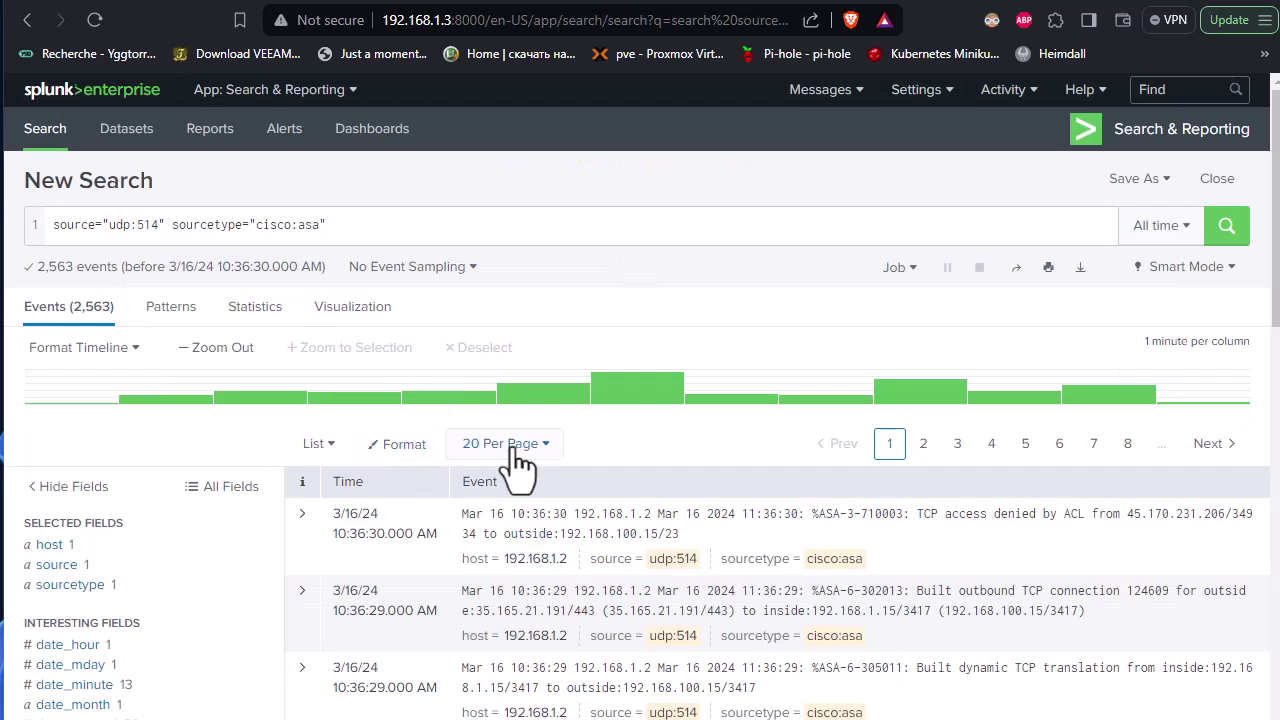
scroll(995, 570, down, 1)
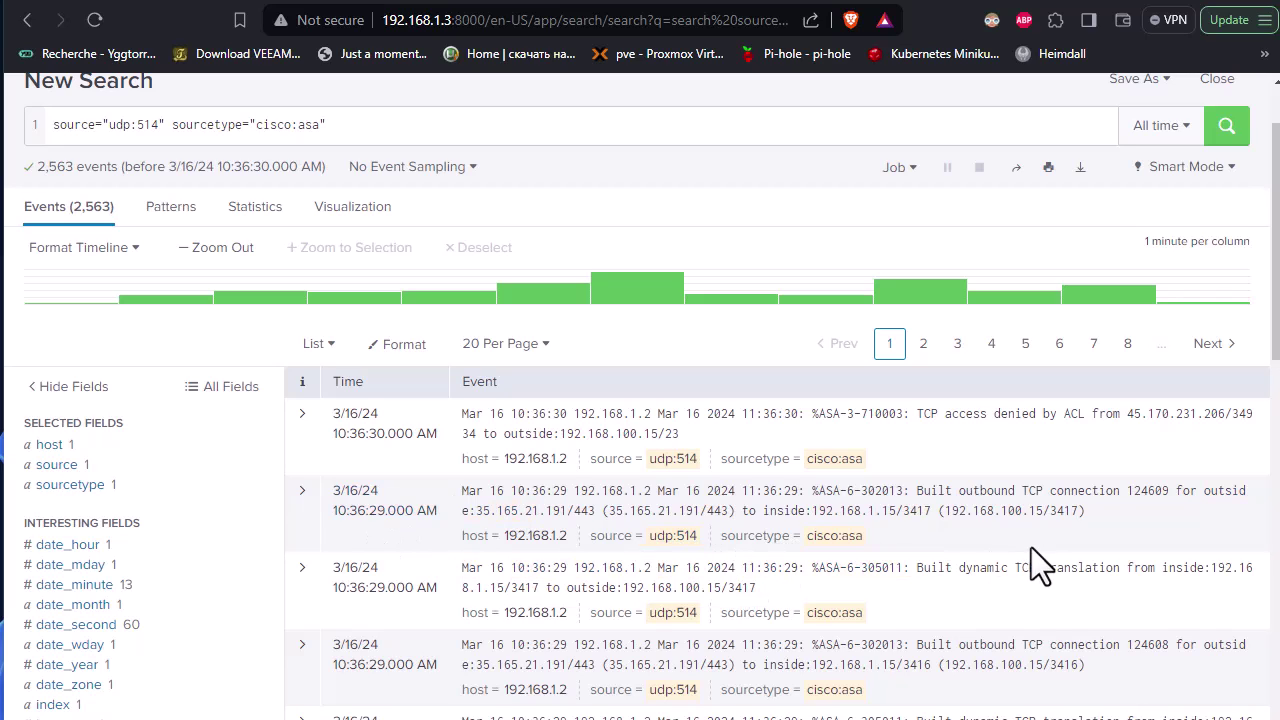
scroll(1060, 545, down, 2)
scroll(1056, 535, down, 2)
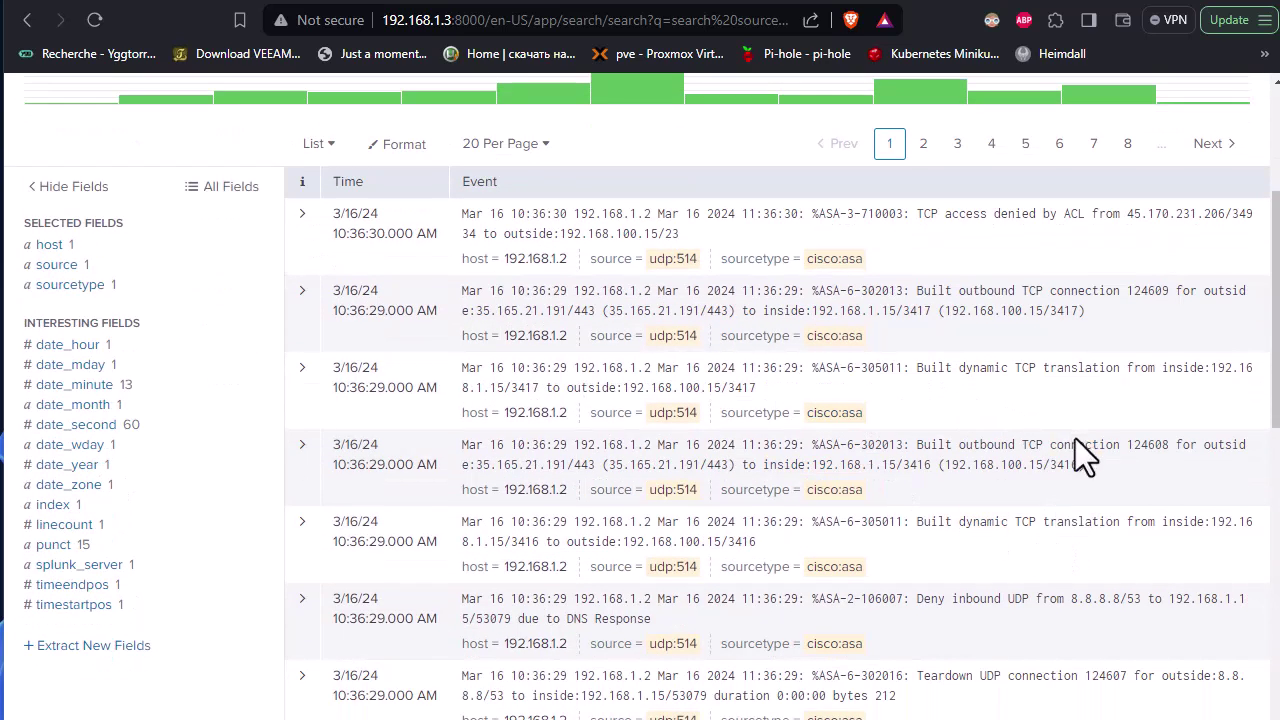
scroll(1080, 470, down, 10)
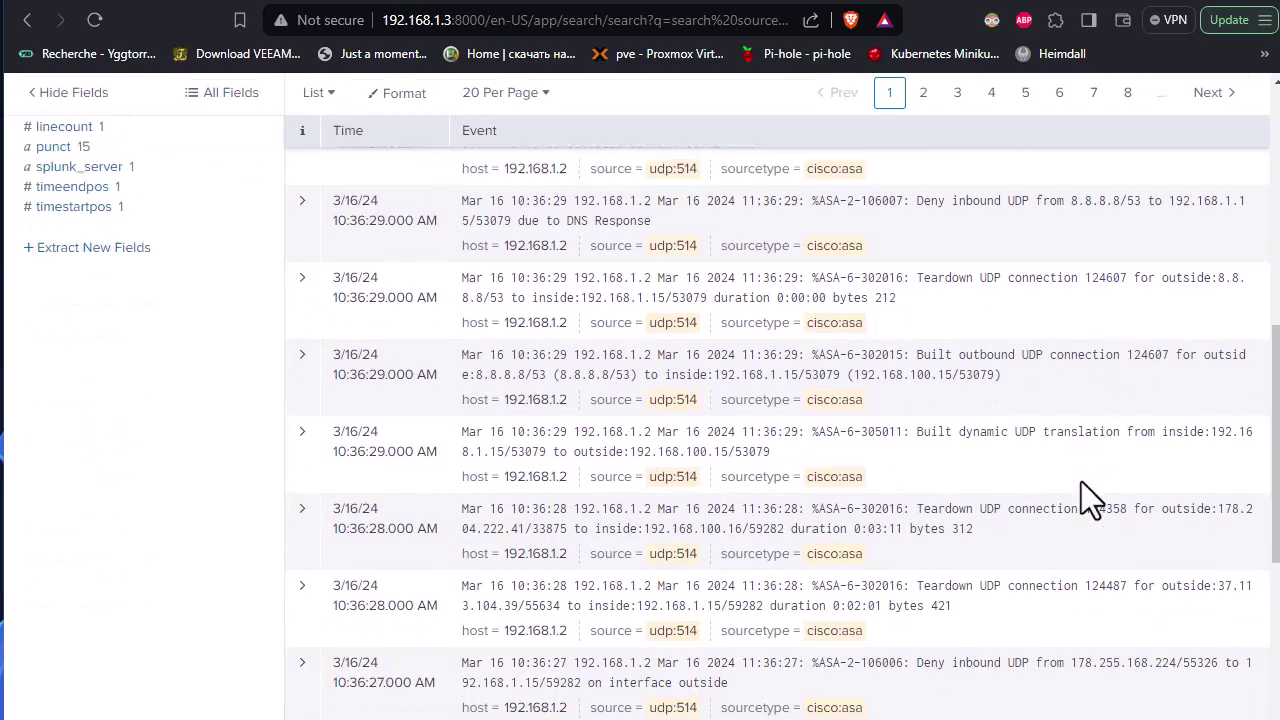
scroll(1081, 481, down, 3)
scroll(1081, 481, up, 10)
scroll(1081, 481, up, 8)
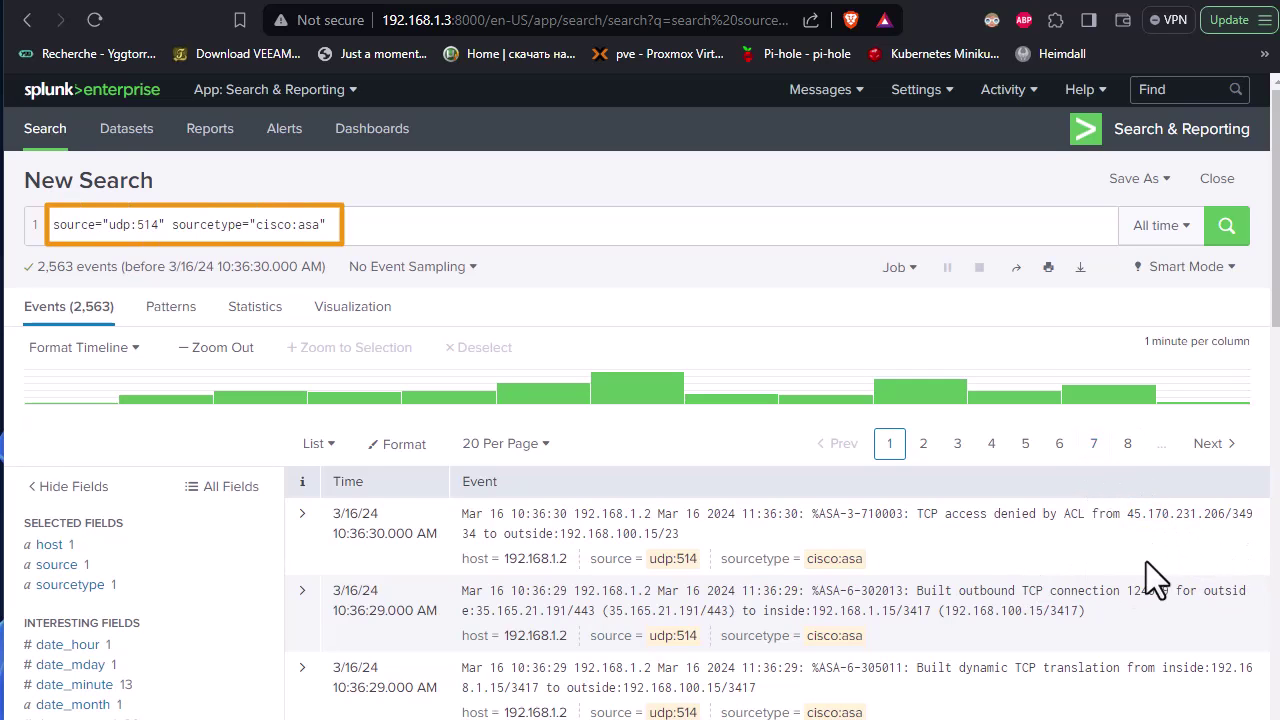
scroll(1150, 572, down, 3)
scroll(1150, 572, up, 3)
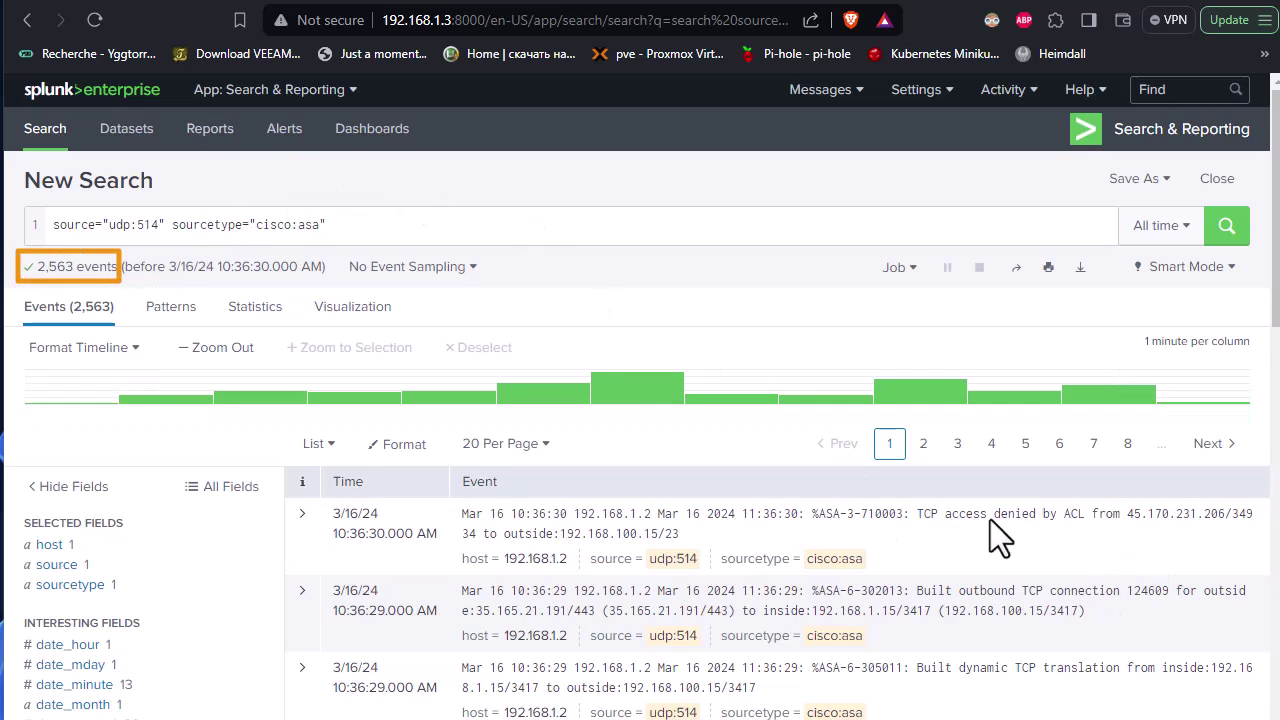
click(1180, 240)
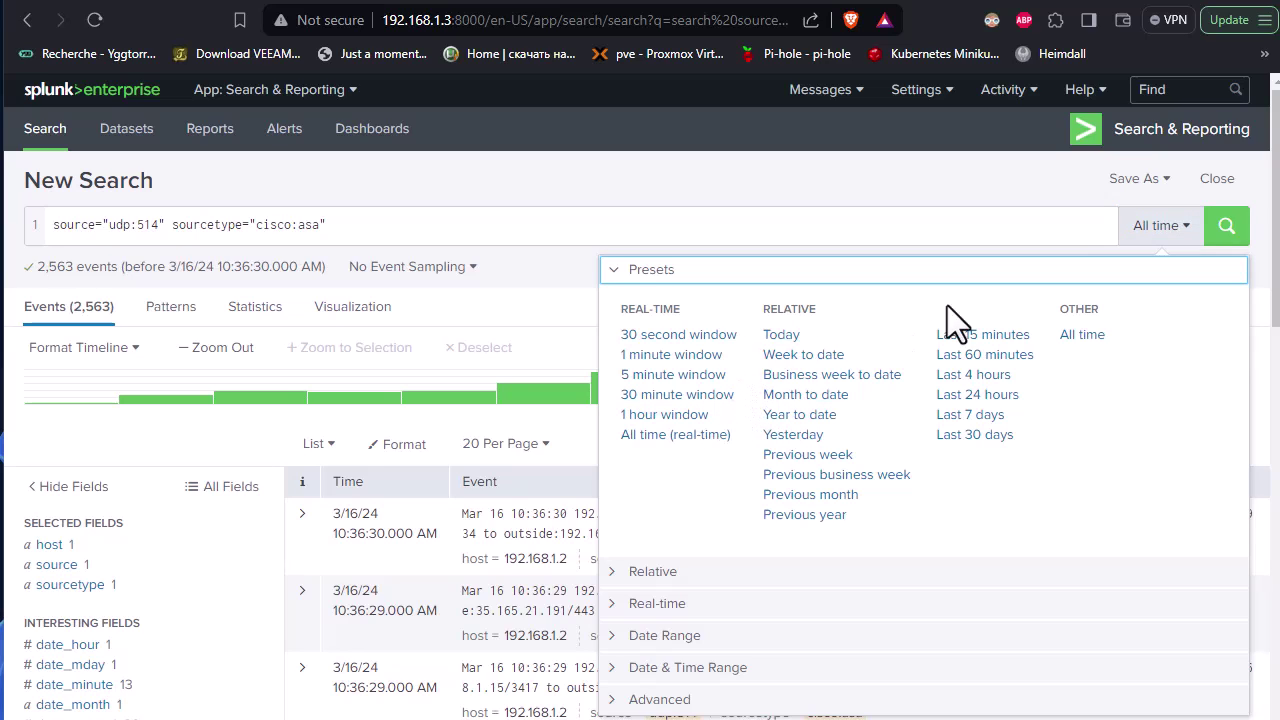
click(864, 194)
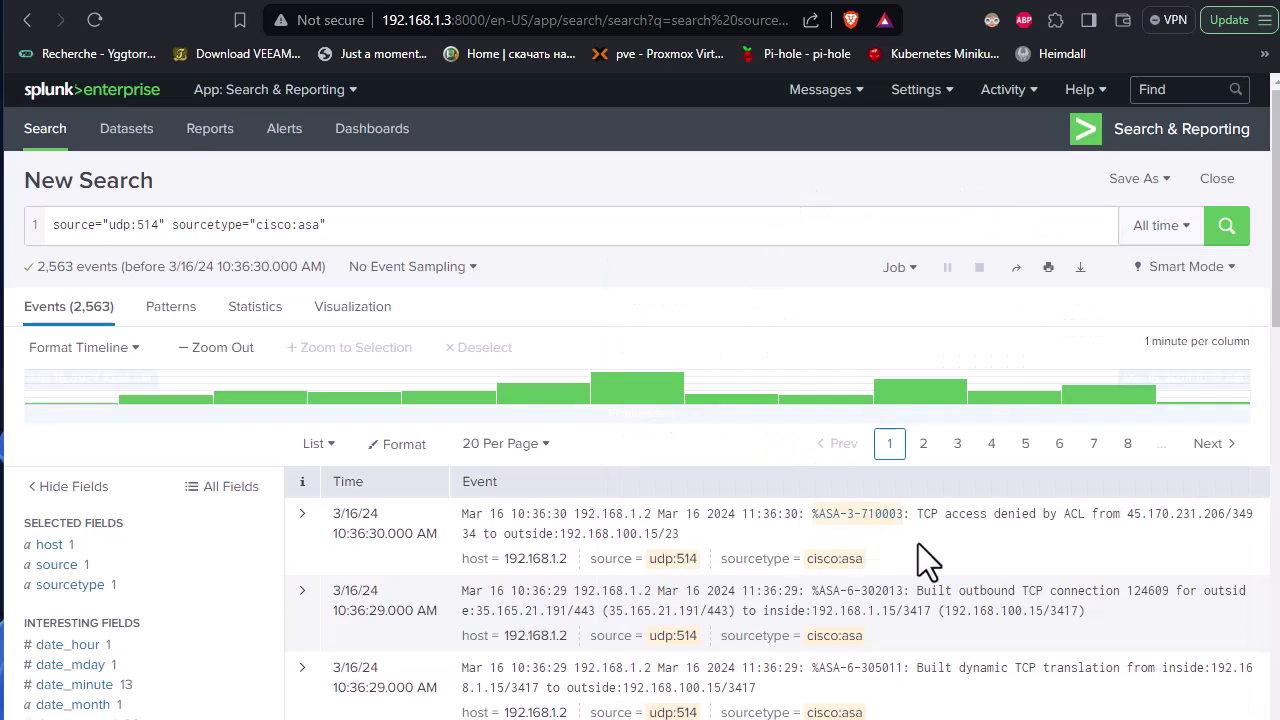
scroll(928, 563, down, 2)
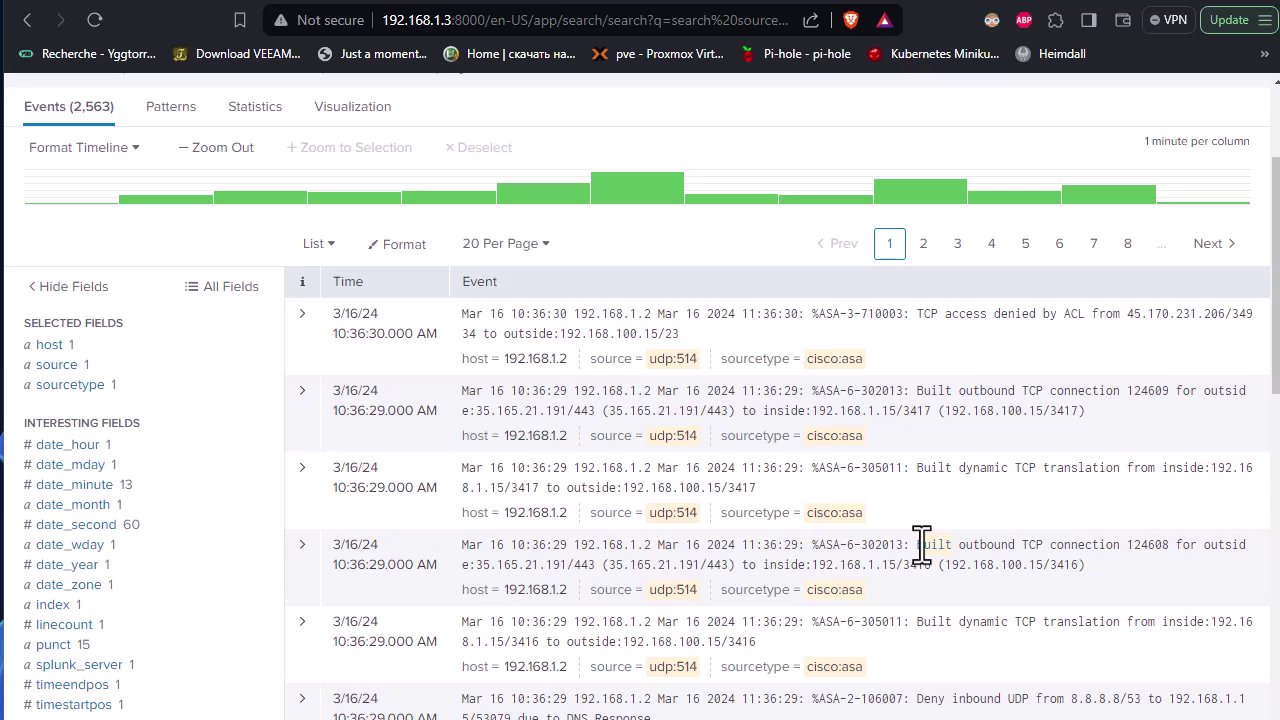
scroll(921, 545, up, 1)
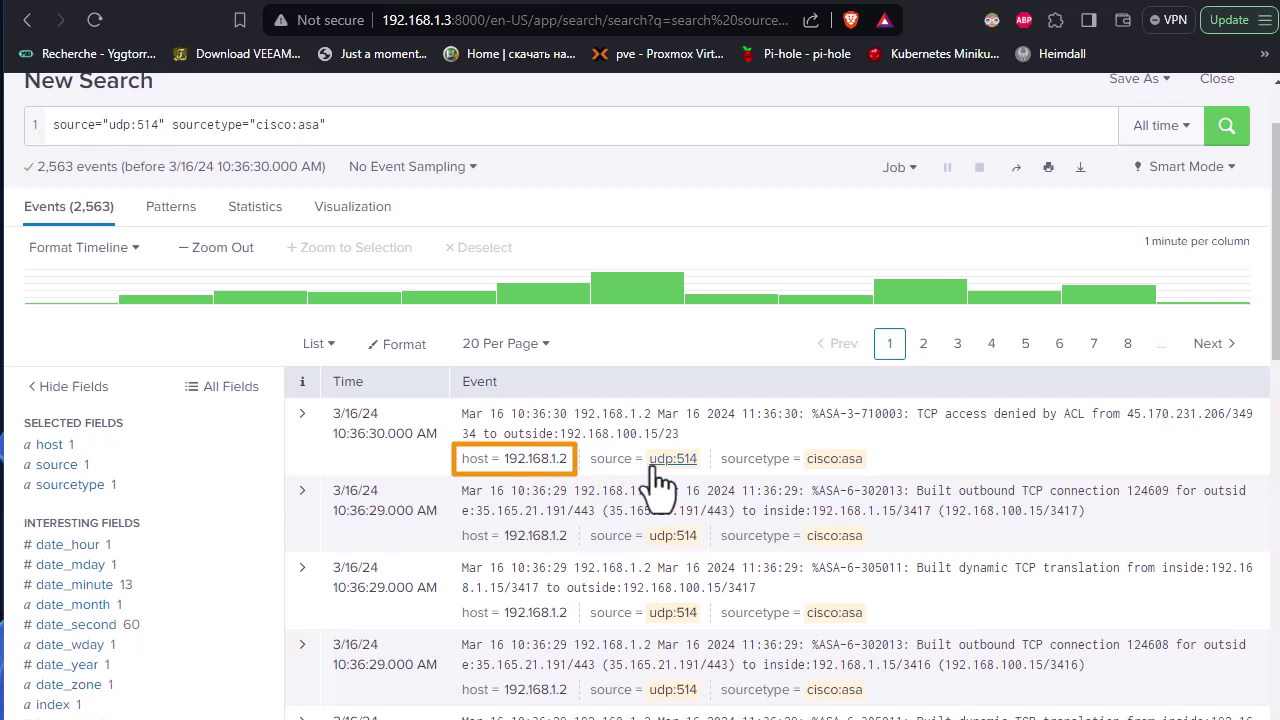
scroll(910, 515, down, 2)
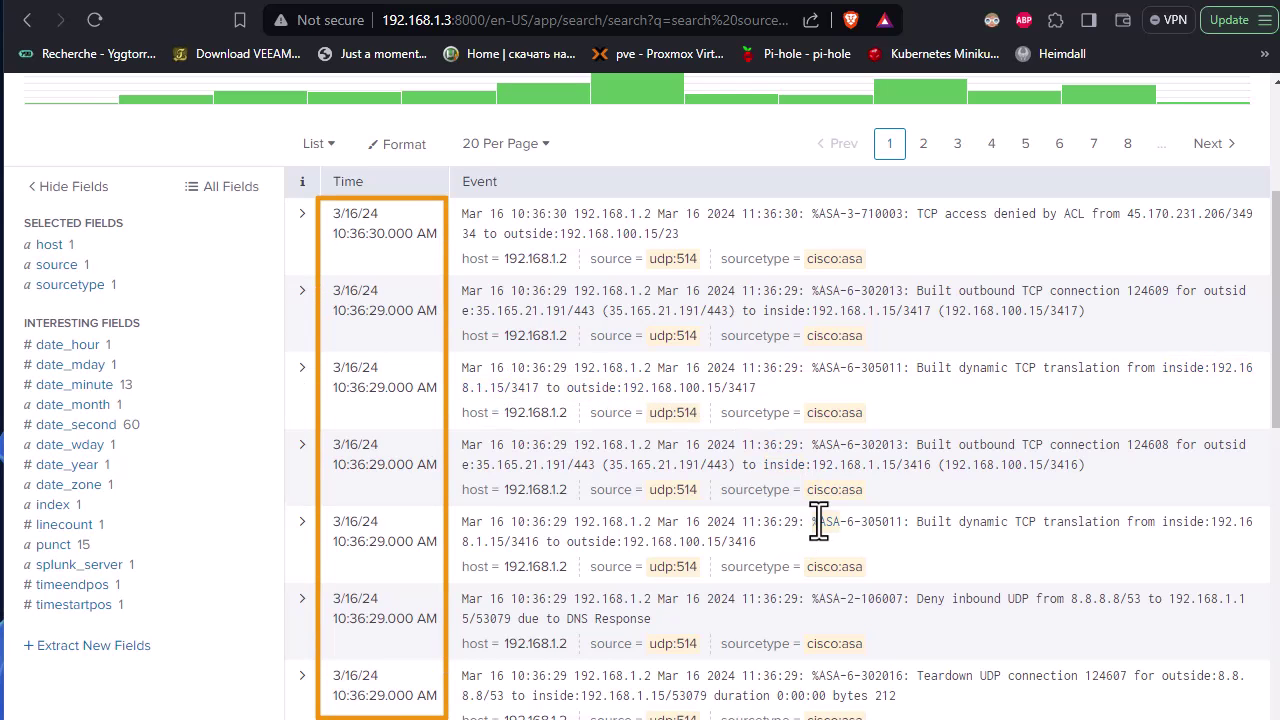
scroll(818, 520, down, 3)
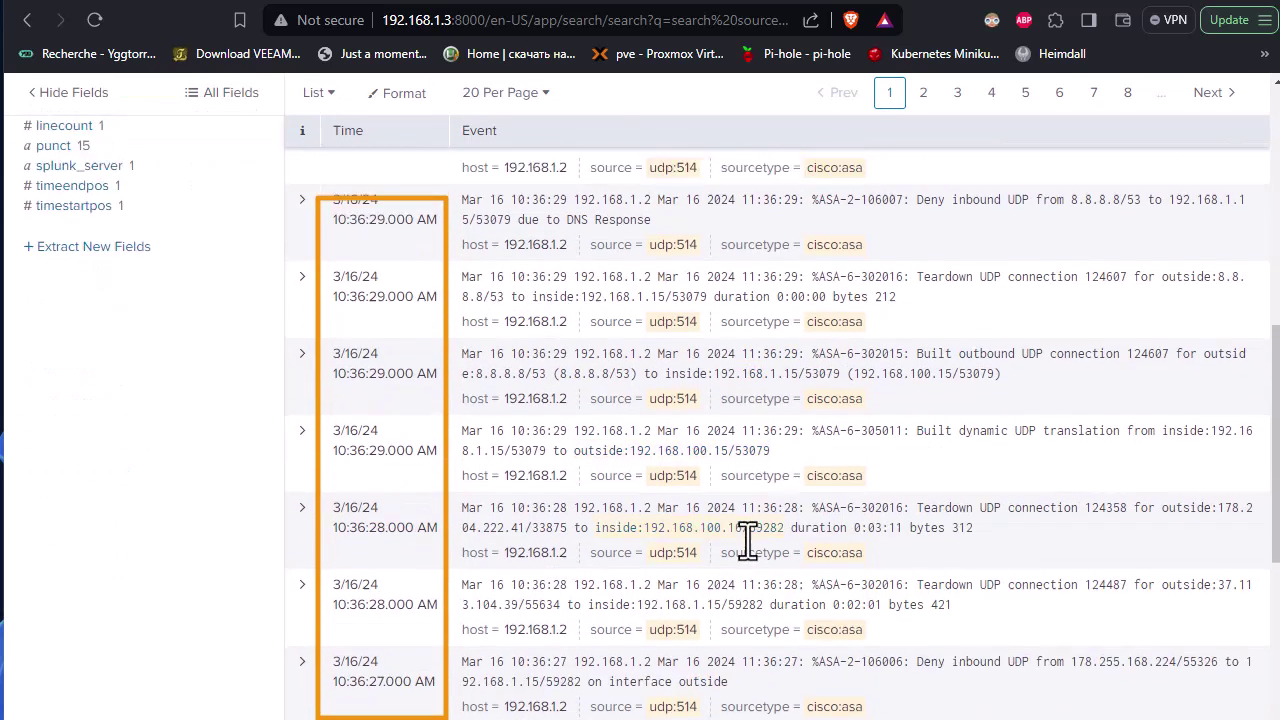
scroll(745, 540, up, 4)
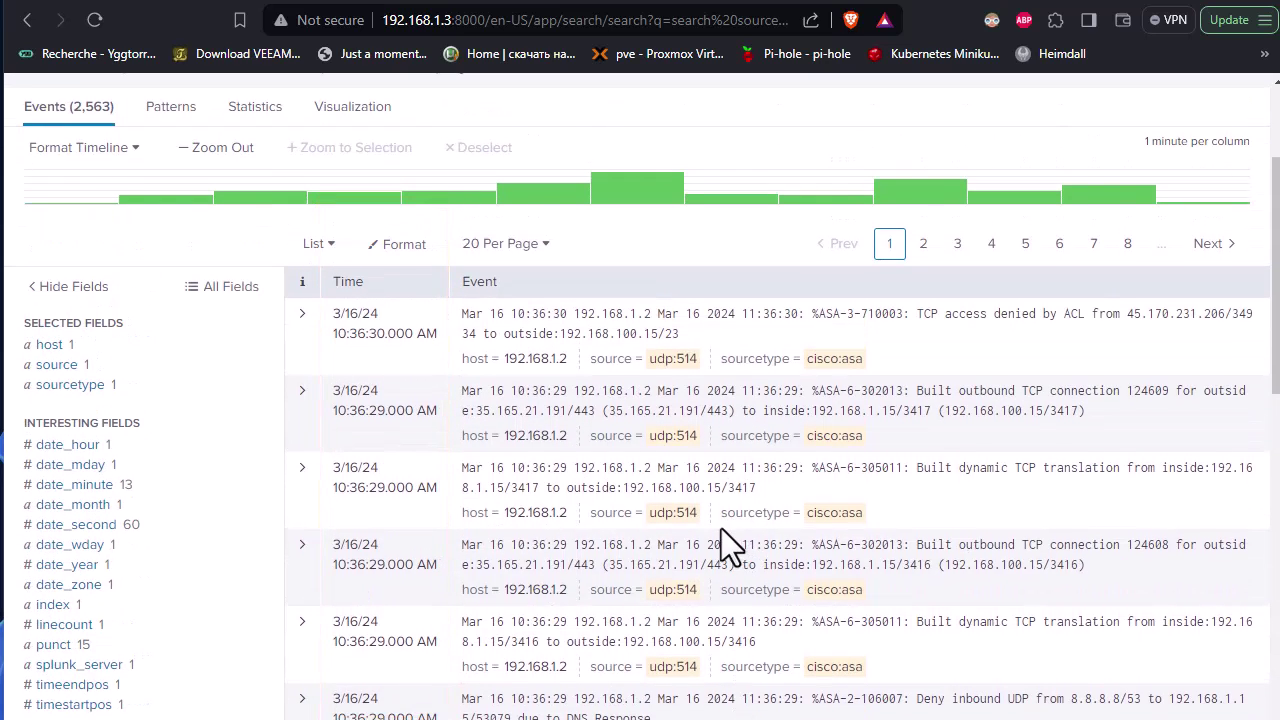
scroll(380, 400, up, 1)
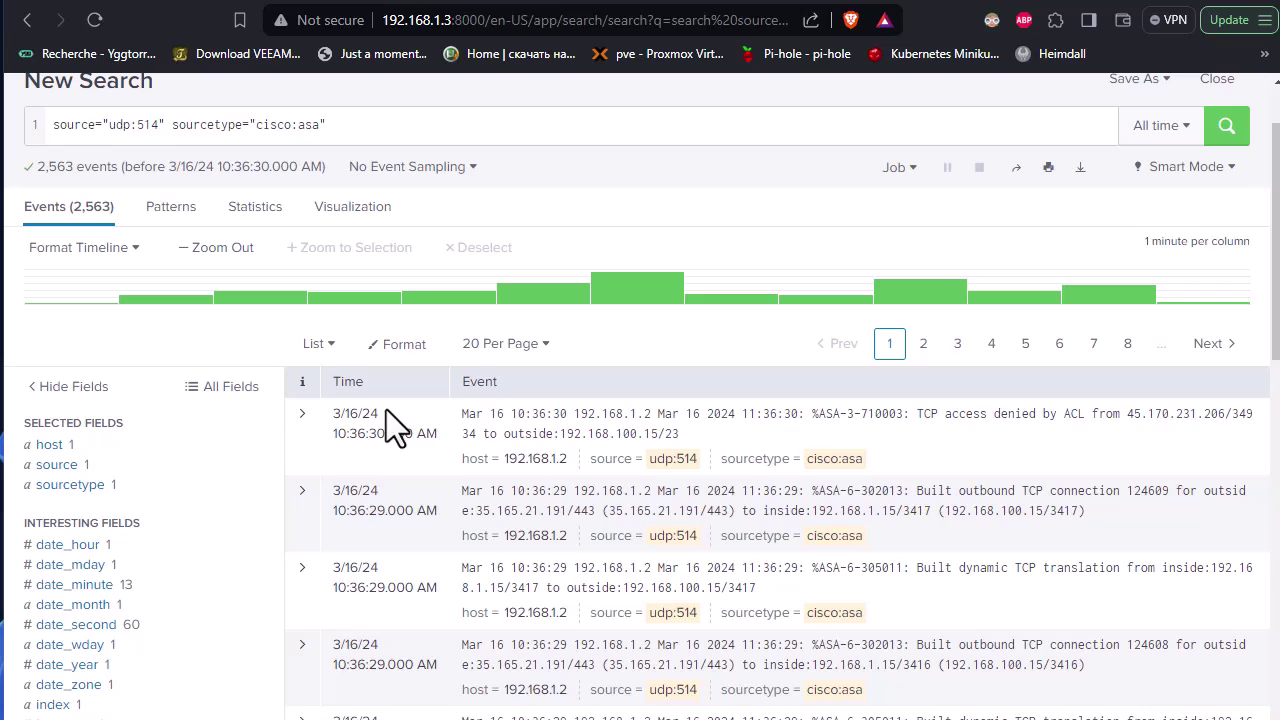